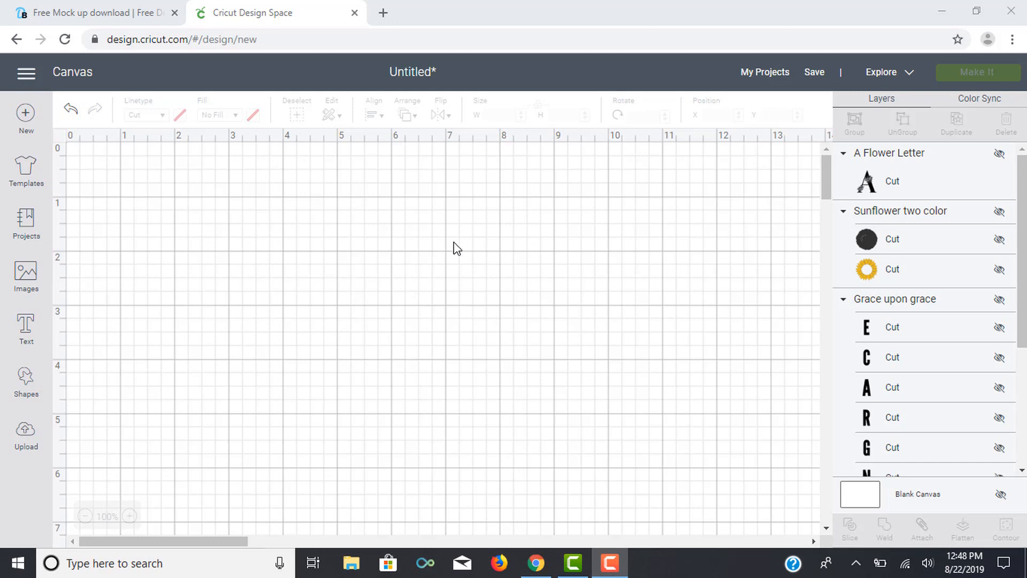
Step: Briefly show the A Flower Letter and Sunflower two color designs, moving the letter up the canvas, and hide both again
{"action": "left_click", "coordinate": [998, 154]}
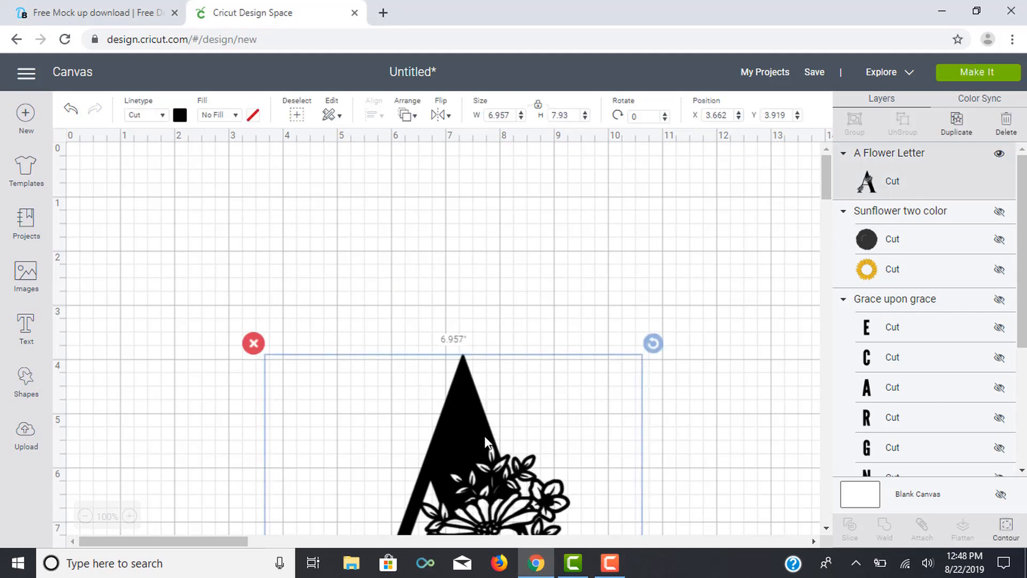
{"action": "left_click_drag", "start_coordinate": [479, 442], "coordinate": [496, 253]}
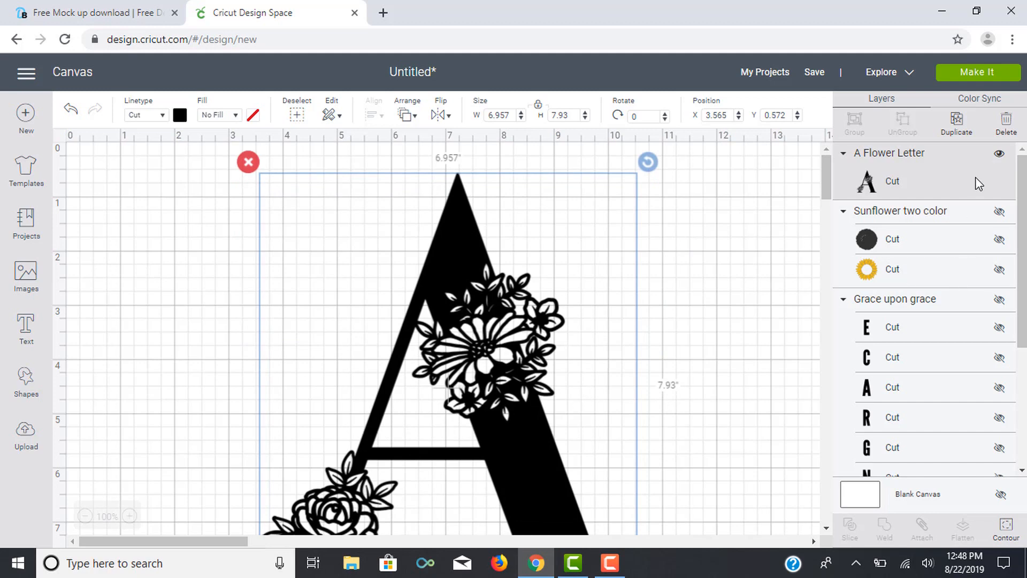
{"action": "left_click", "coordinate": [998, 156]}
{"action": "left_click", "coordinate": [1000, 212]}
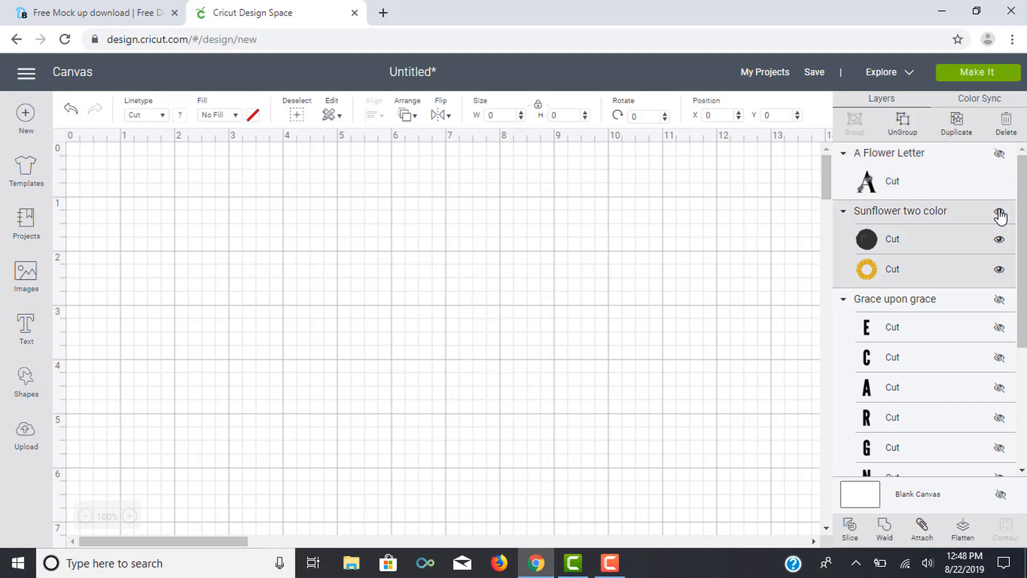
{"action": "left_click", "coordinate": [1000, 214]}
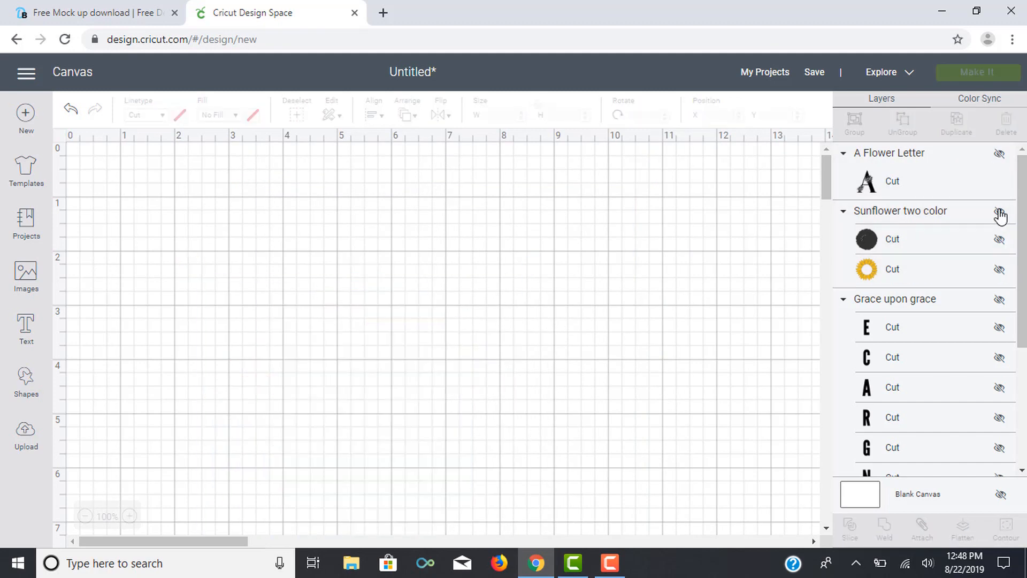
Step: Show the Grace upon grace design, move it up to the middle of the canvas, and hide it again
{"action": "left_click", "coordinate": [1001, 300]}
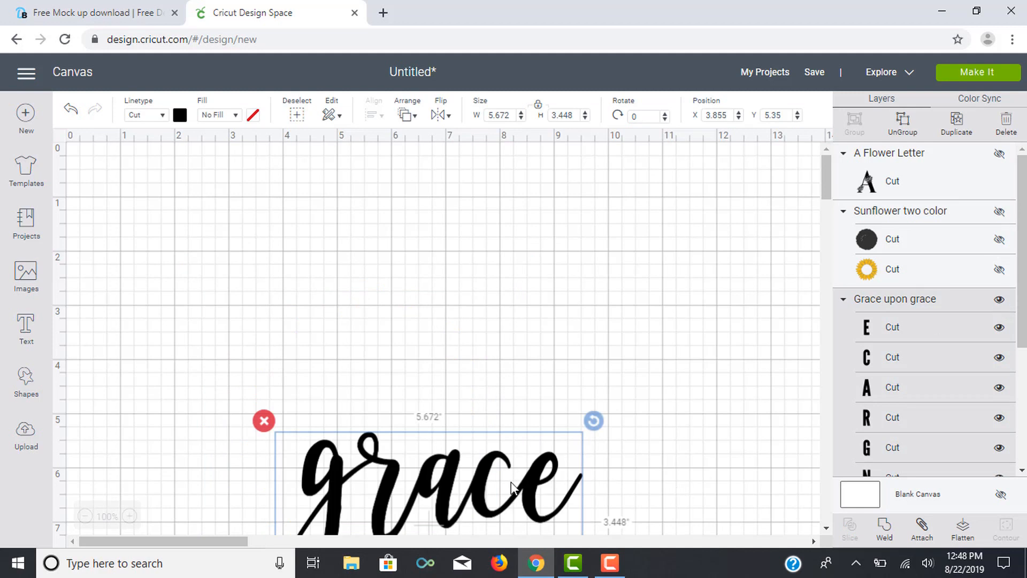
{"action": "left_click_drag", "start_coordinate": [509, 488], "coordinate": [523, 307]}
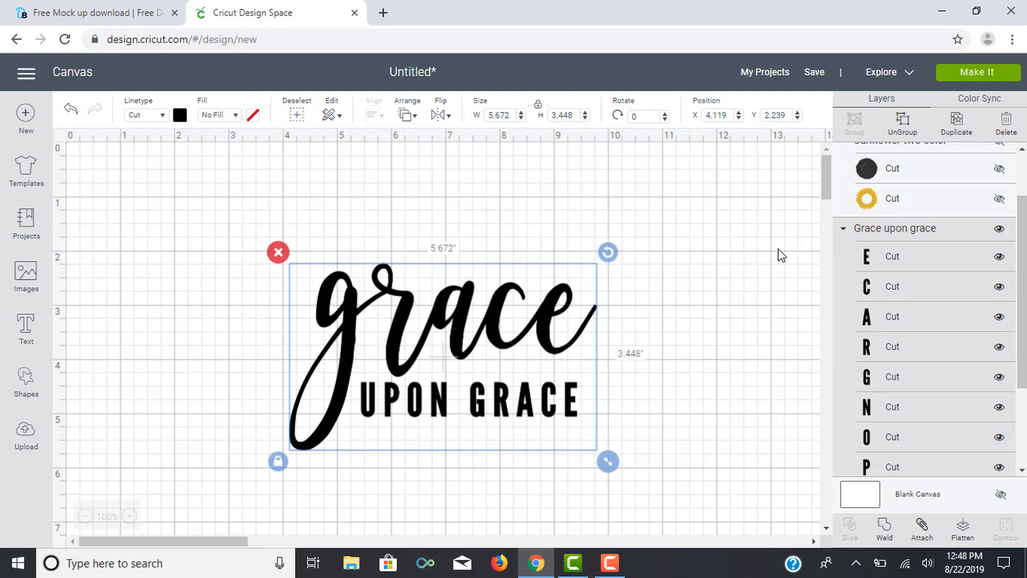
{"action": "left_click", "coordinate": [999, 229]}
Step: Switch to the Design Bundles page and download the free fall-themed wood sign craft mock up
{"action": "left_click", "coordinate": [114, 16]}
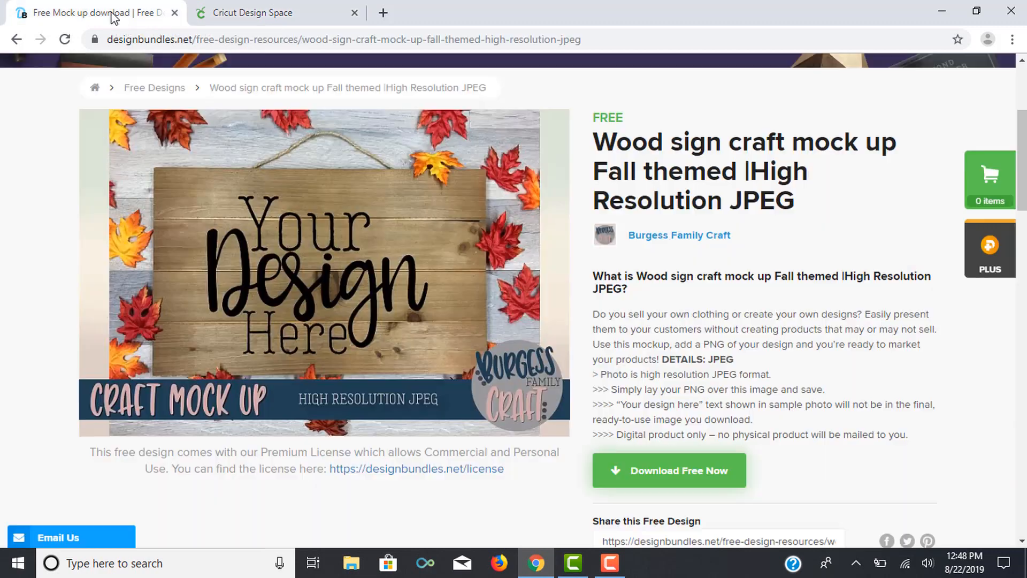
{"action": "scroll", "coordinate": [704, 252], "scroll_direction": "up", "scroll_amount": 3}
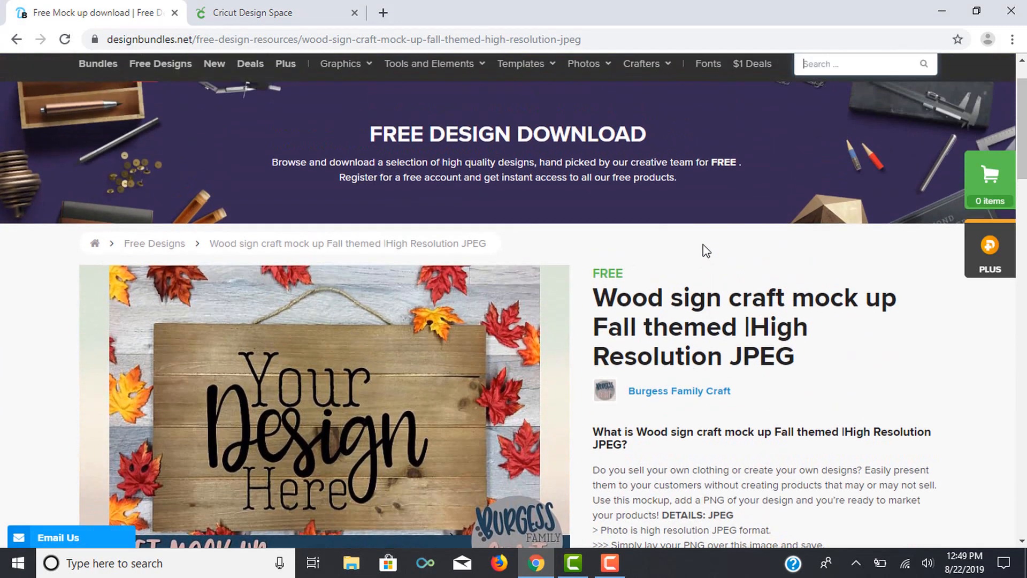
{"action": "scroll", "coordinate": [703, 249], "scroll_direction": "up", "scroll_amount": 1}
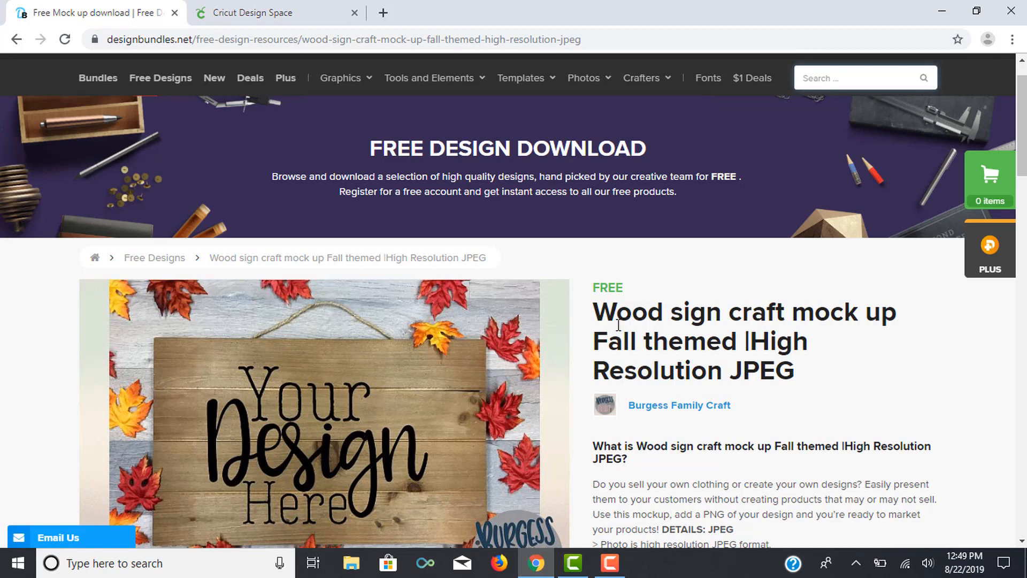
{"action": "scroll", "coordinate": [553, 339], "scroll_direction": "down", "scroll_amount": 2}
{"action": "scroll", "coordinate": [551, 334], "scroll_direction": "down", "scroll_amount": 1}
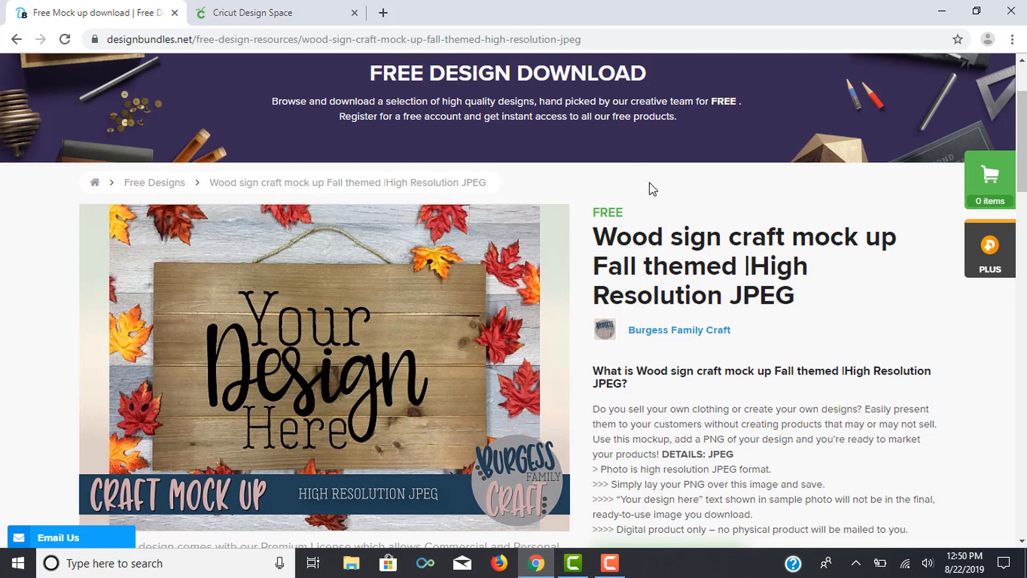
{"action": "scroll", "coordinate": [728, 293], "scroll_direction": "down", "scroll_amount": 5}
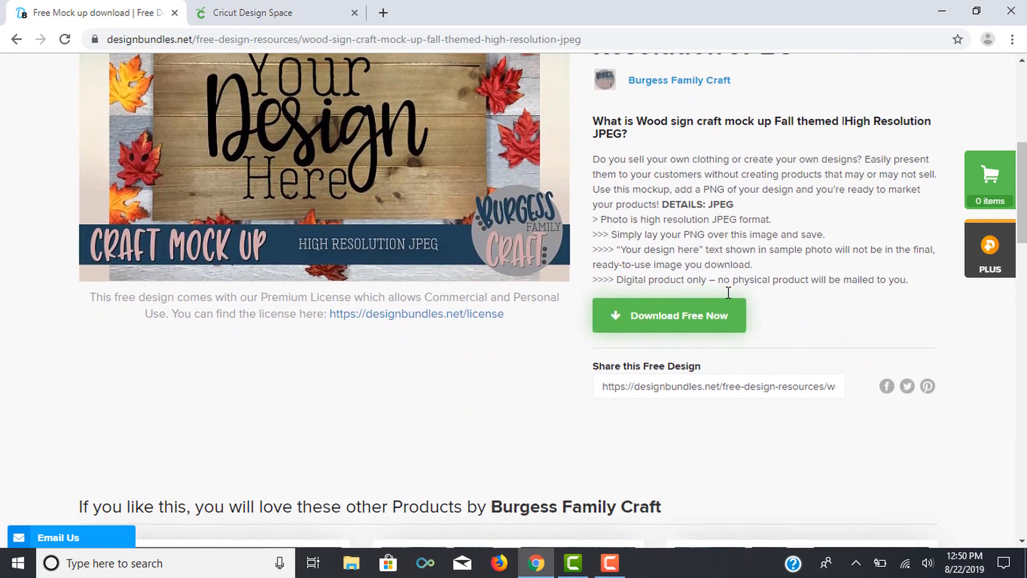
{"action": "left_click", "coordinate": [677, 323]}
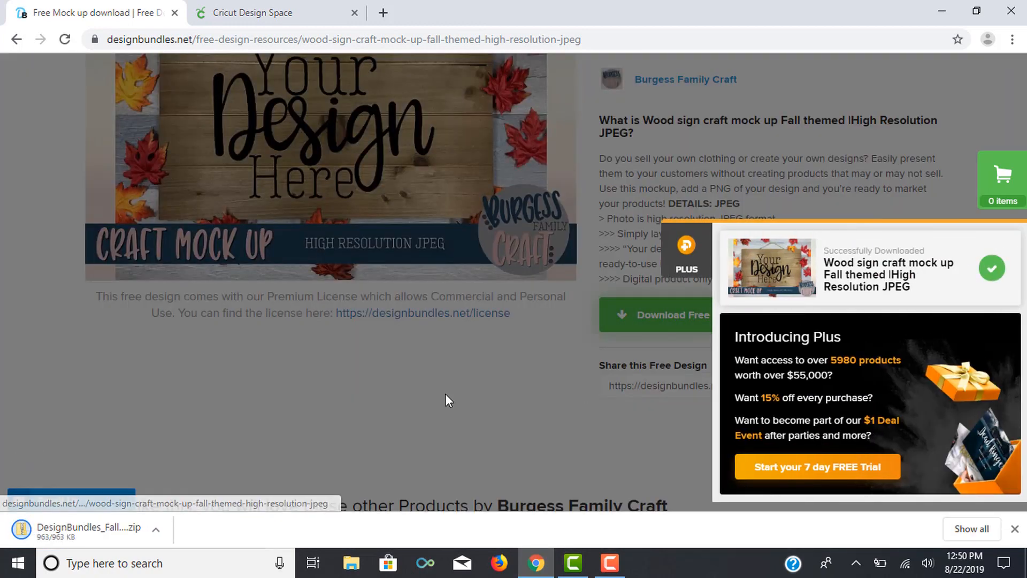
Step: Open the downloaded zip file and go into its DesignBundles_FallWoodMockup folder
{"action": "left_click", "coordinate": [69, 531]}
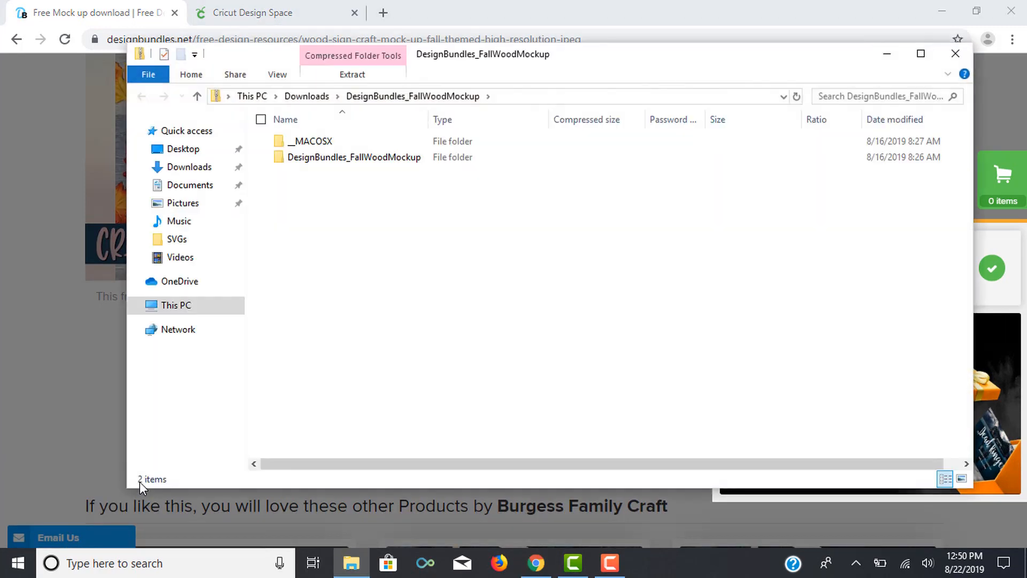
{"action": "right_click", "coordinate": [362, 167]}
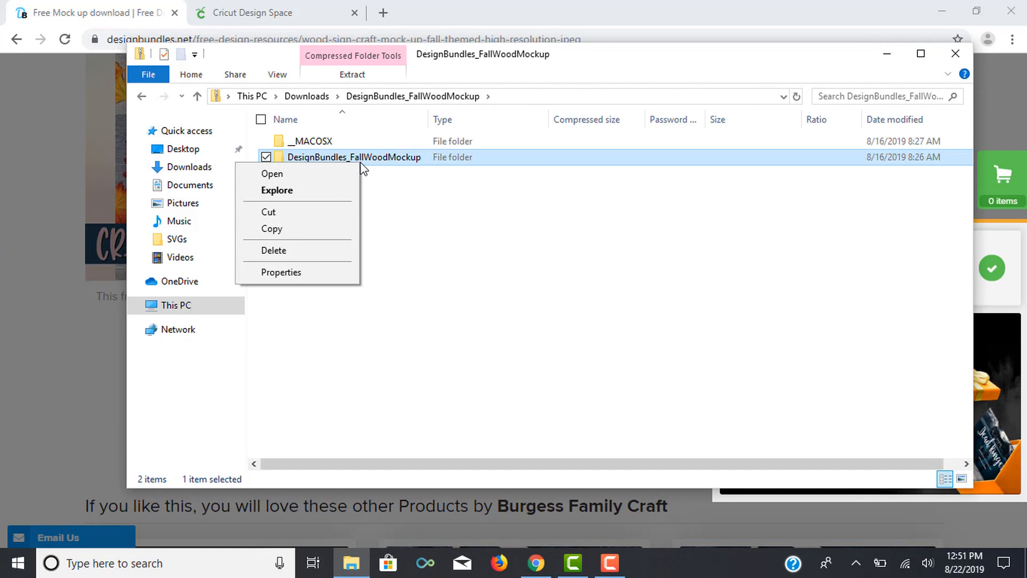
{"action": "double_click", "coordinate": [400, 161]}
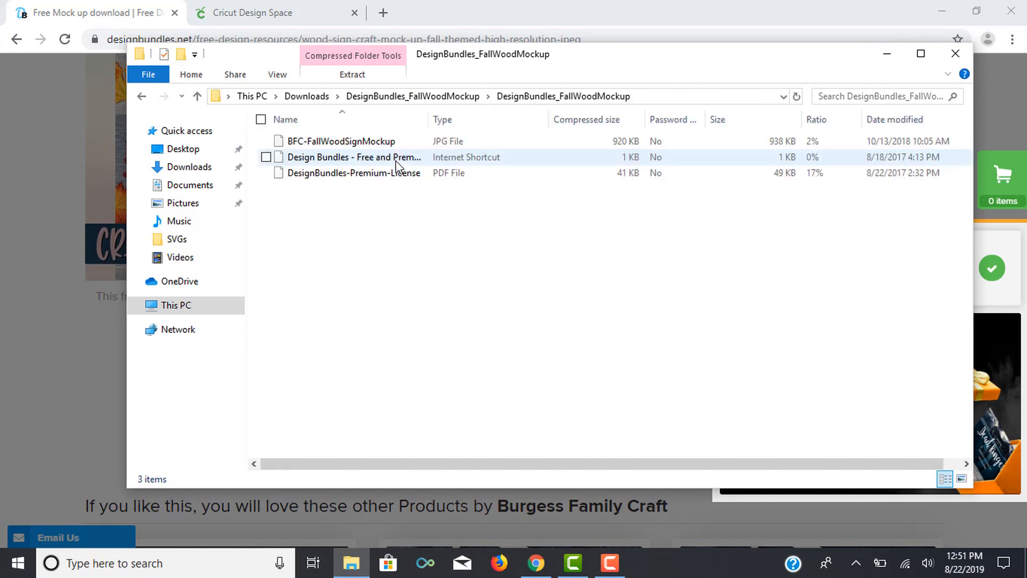
Step: Extract all the zip's files to Desktop > Craft Files > SVGs and open the extracted DesignBundles_FallWoodMockup folder
{"action": "right_click", "coordinate": [347, 234]}
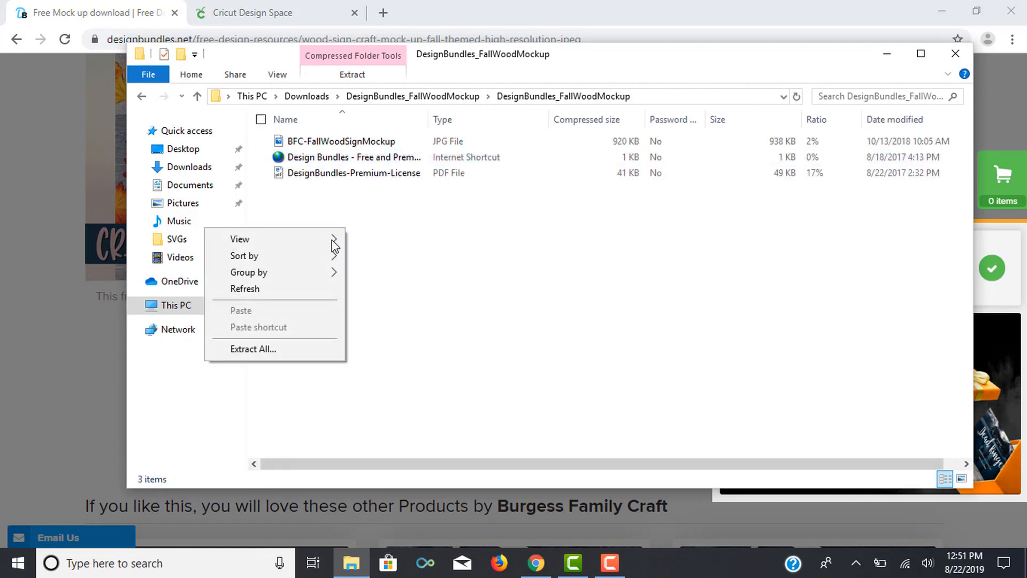
{"action": "left_click", "coordinate": [250, 353]}
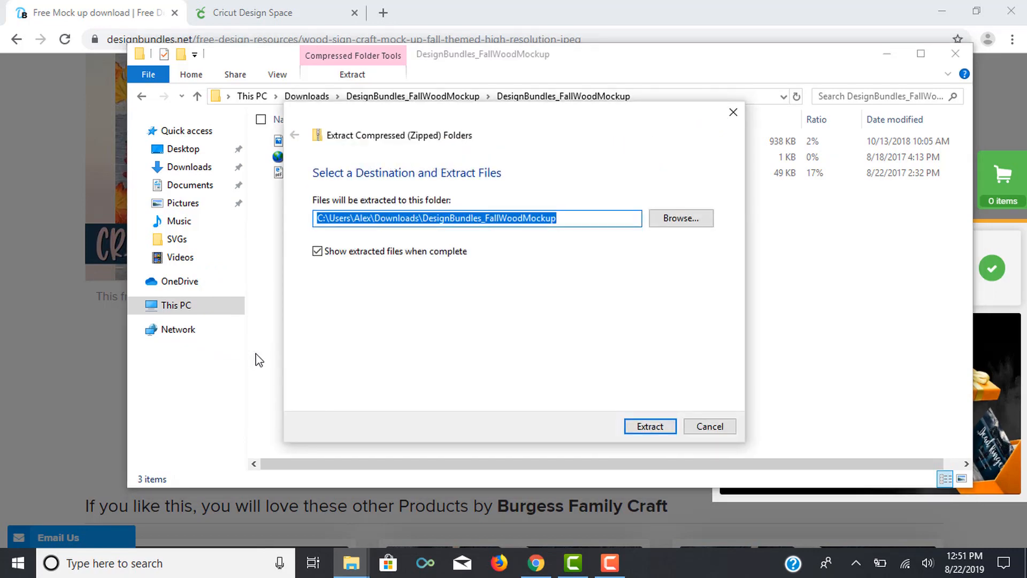
{"action": "left_click", "coordinate": [670, 221]}
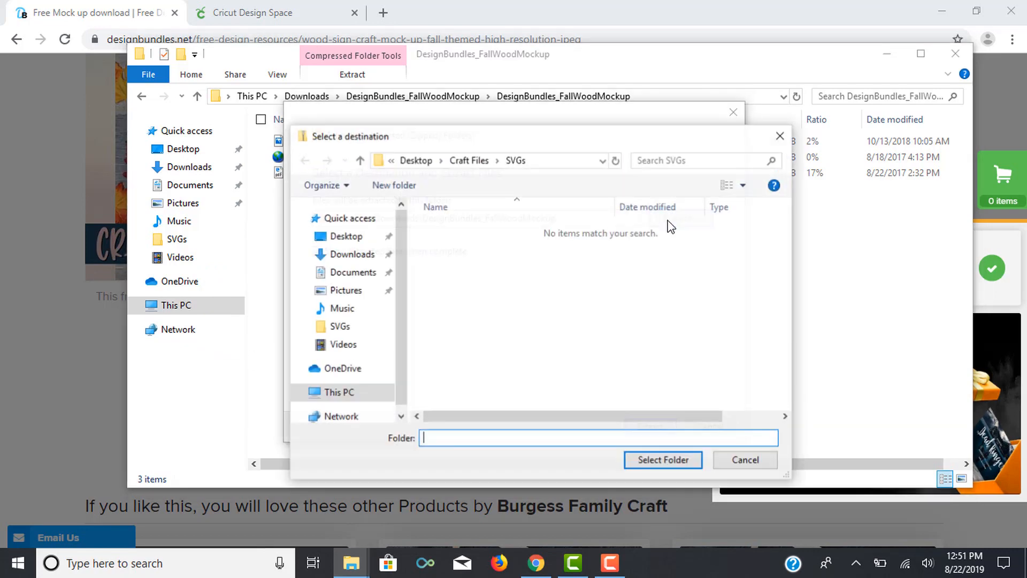
{"action": "left_click", "coordinate": [342, 238]}
{"action": "double_click", "coordinate": [452, 231]}
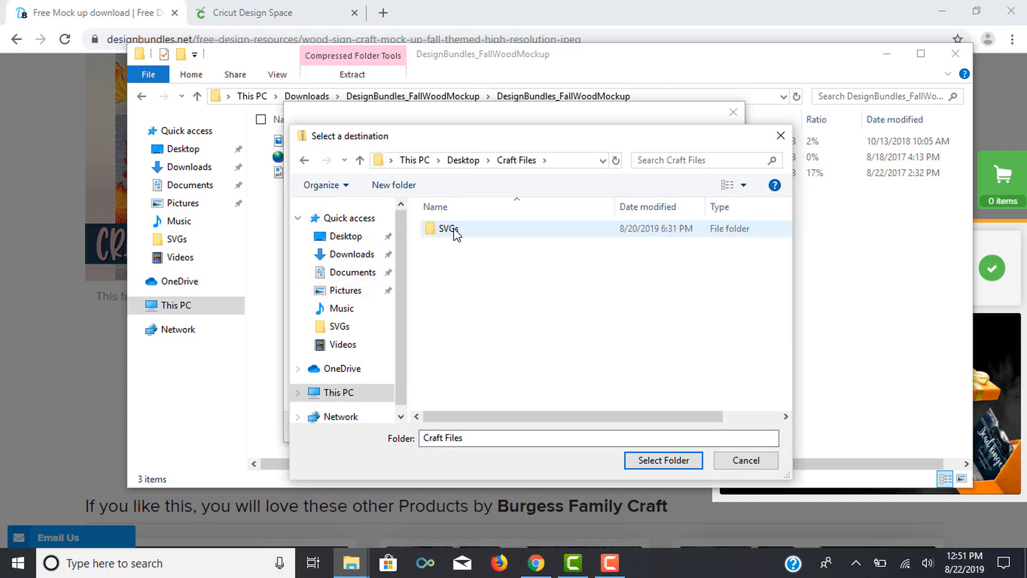
{"action": "double_click", "coordinate": [451, 231]}
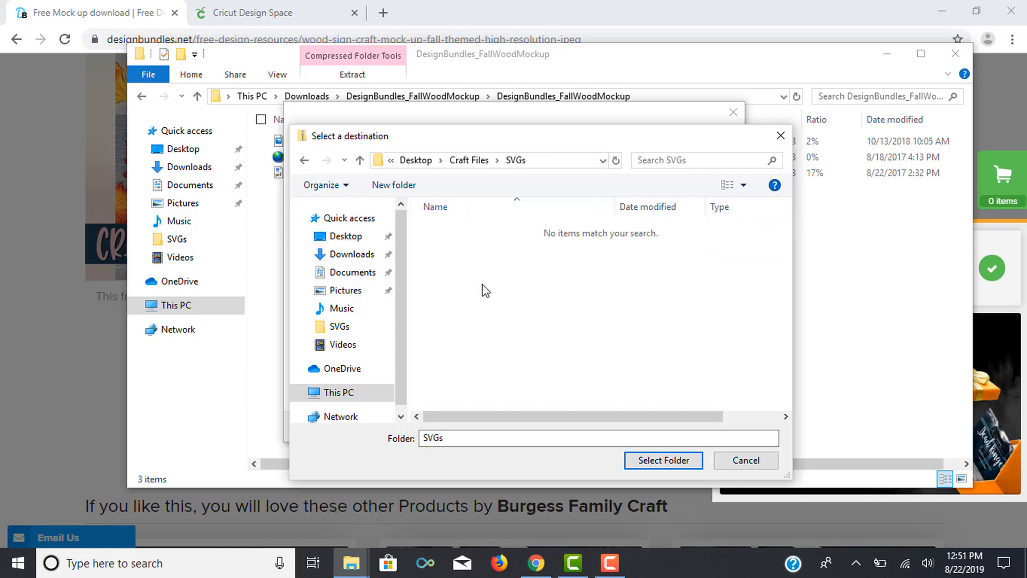
{"action": "left_click", "coordinate": [680, 463]}
{"action": "left_click", "coordinate": [651, 425]}
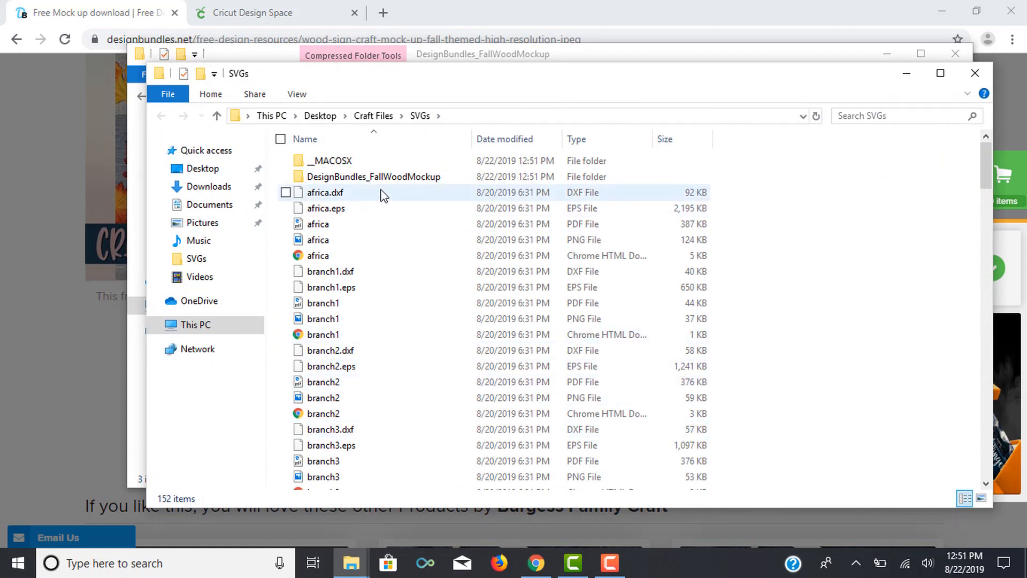
{"action": "double_click", "coordinate": [399, 180]}
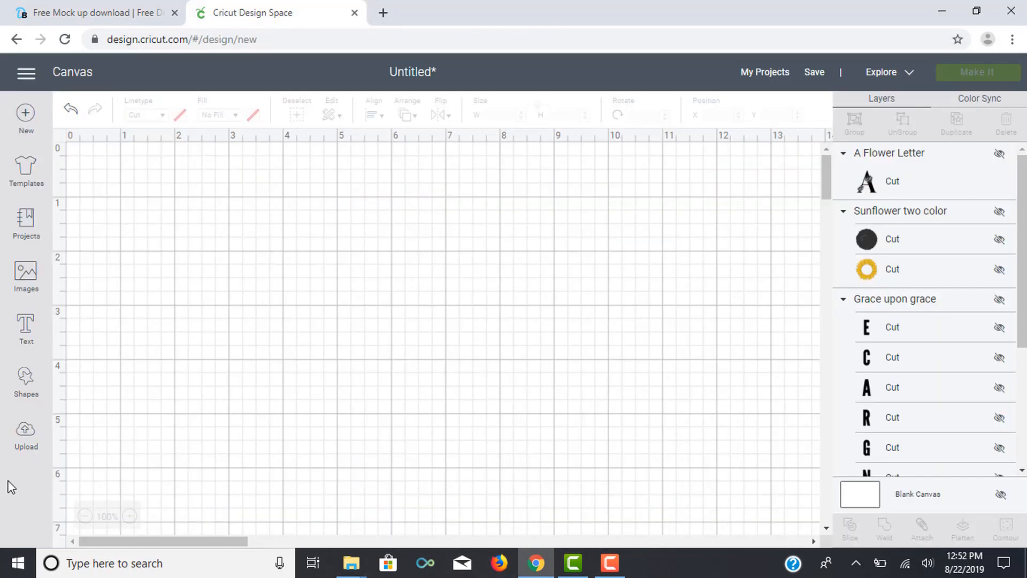
Step: In Cricut Design Space, upload the BFC-FallWoodSignMockup JPG as an image from the extracted mockup folder in Craft Files > SVGs
{"action": "left_click", "coordinate": [22, 436]}
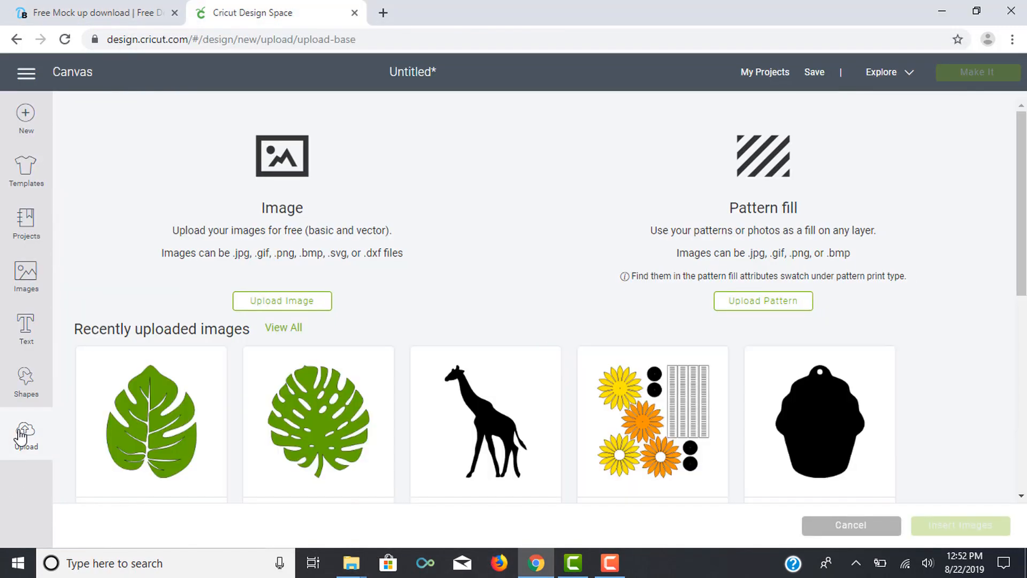
{"action": "left_click", "coordinate": [282, 303]}
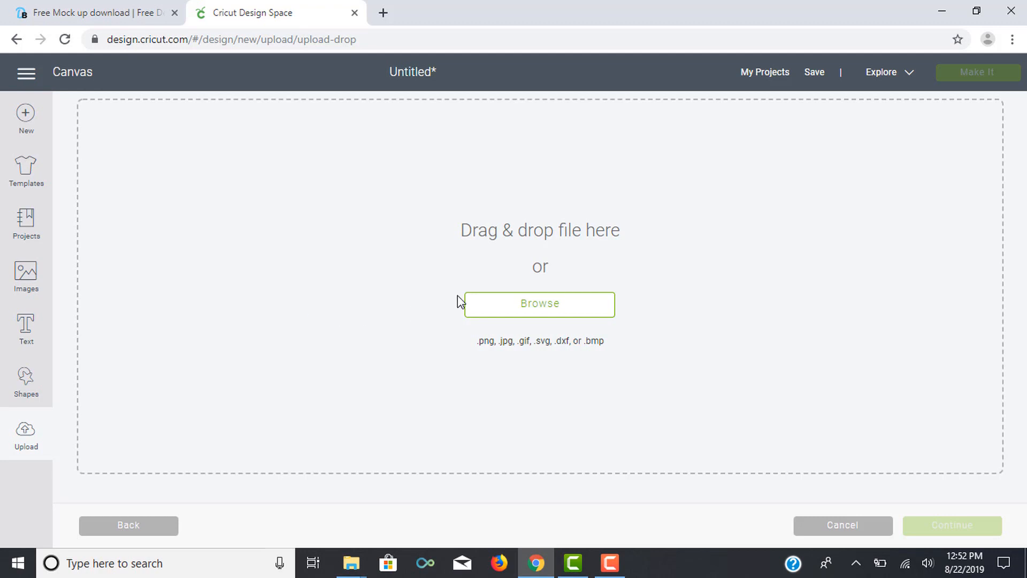
{"action": "left_click", "coordinate": [522, 305]}
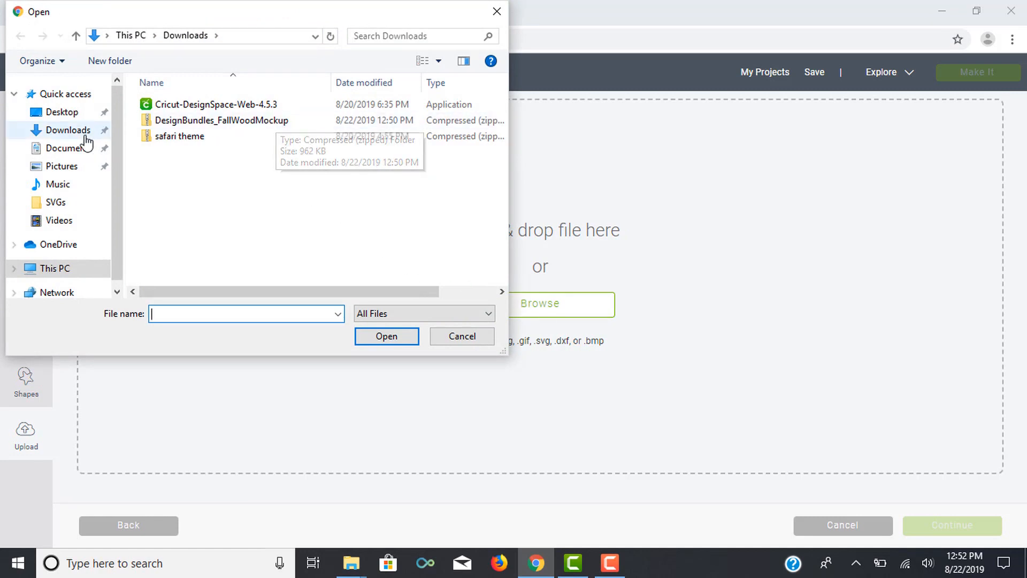
{"action": "left_click", "coordinate": [76, 113]}
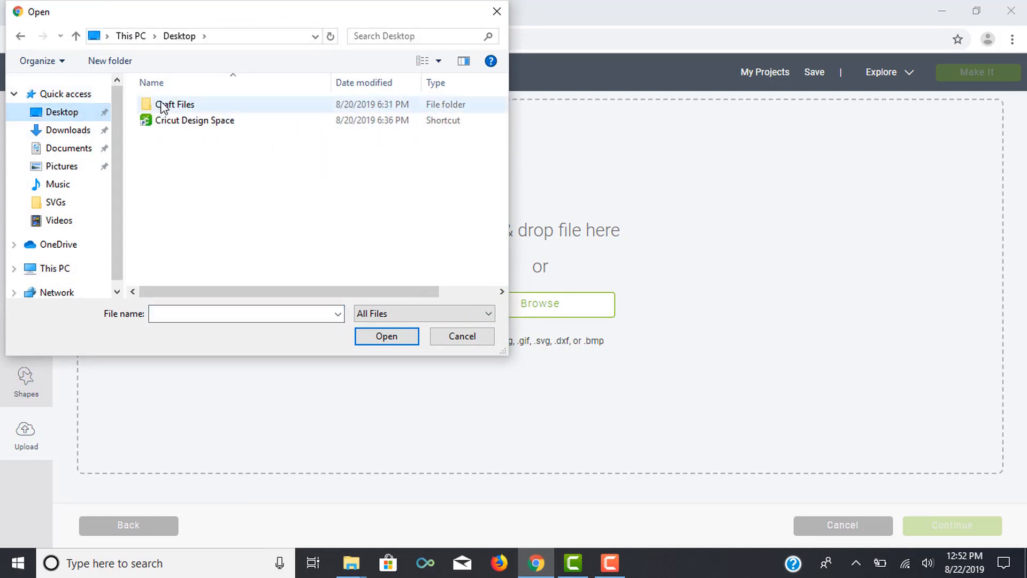
{"action": "double_click", "coordinate": [162, 104]}
{"action": "double_click", "coordinate": [160, 104]}
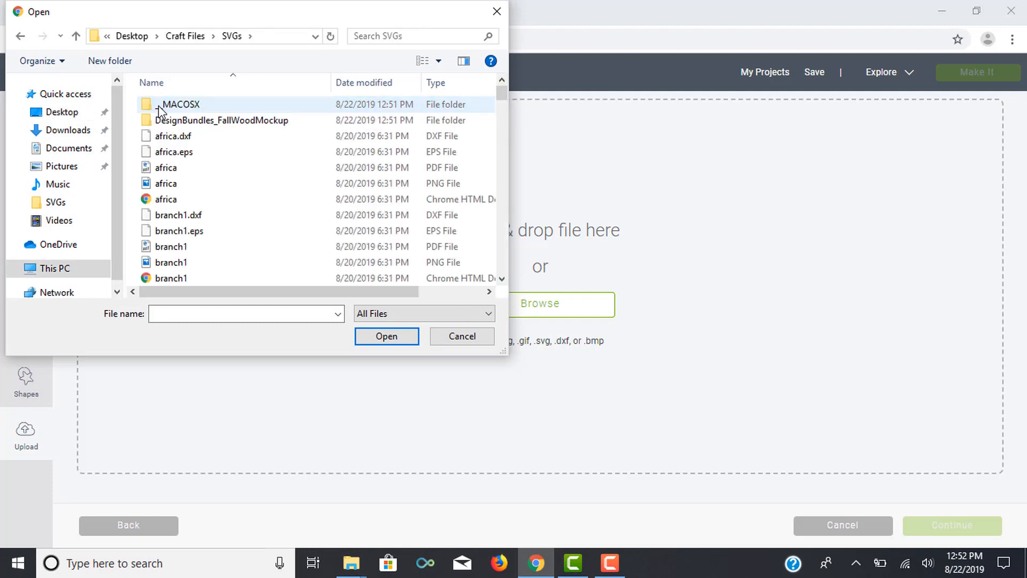
{"action": "double_click", "coordinate": [189, 121]}
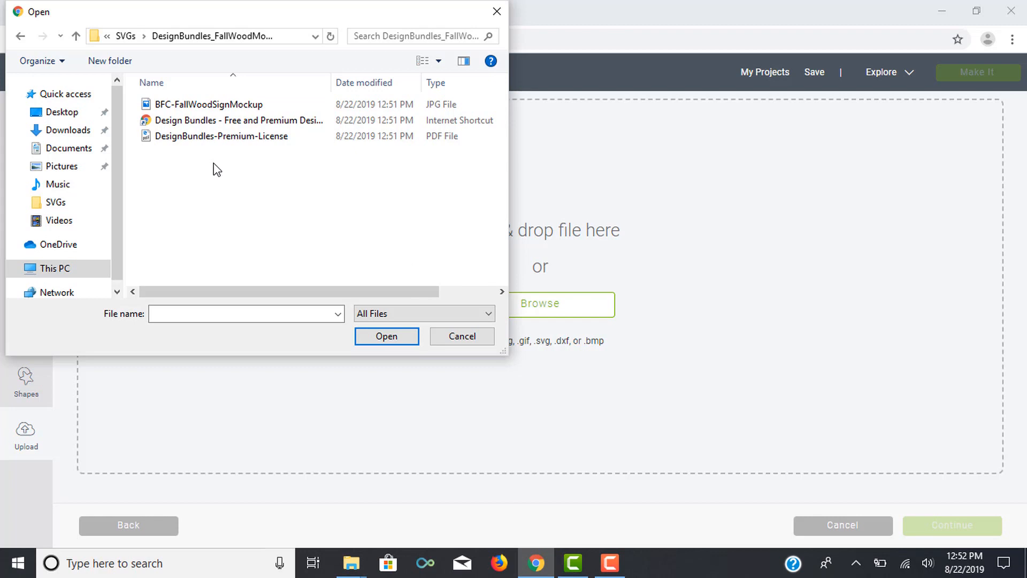
{"action": "left_click", "coordinate": [214, 105]}
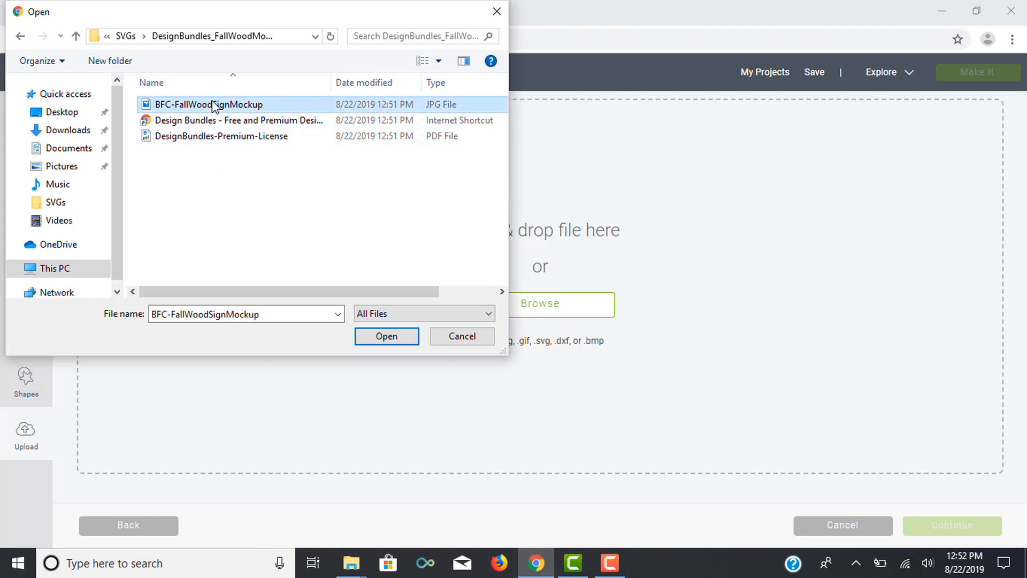
{"action": "left_click", "coordinate": [387, 337]}
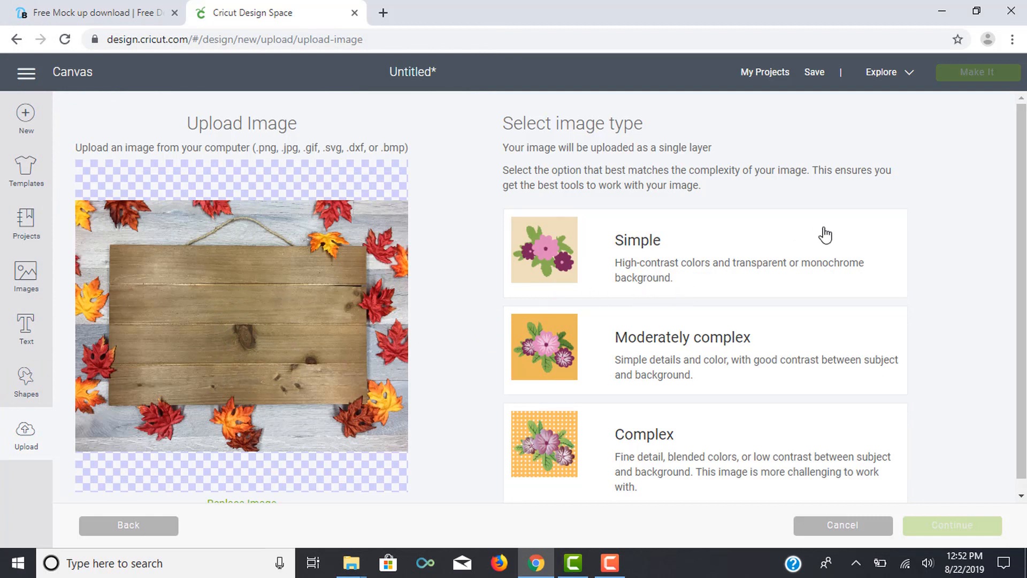
Step: Set the image type of the uploaded mockup to Complex and continue without erasing any part of it
{"action": "scroll", "coordinate": [821, 230], "scroll_direction": "down", "scroll_amount": 1}
{"action": "left_click", "coordinate": [532, 425]}
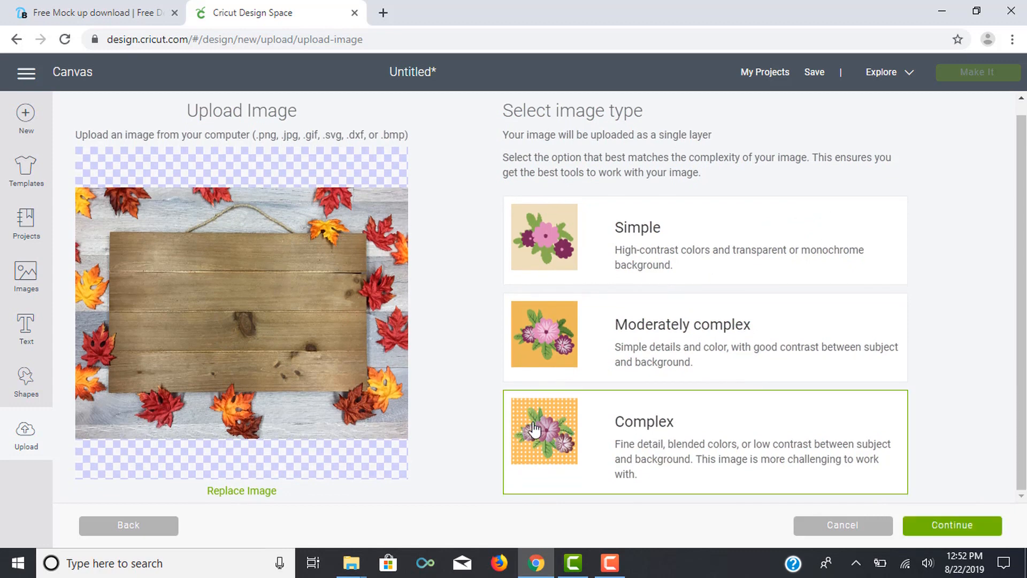
{"action": "left_click", "coordinate": [973, 528]}
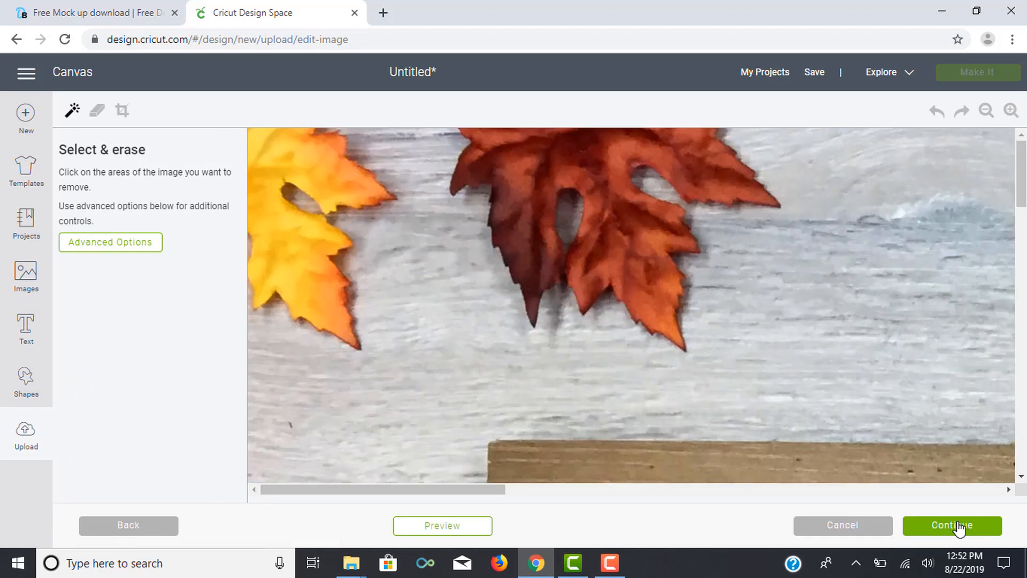
{"action": "left_click", "coordinate": [960, 527]}
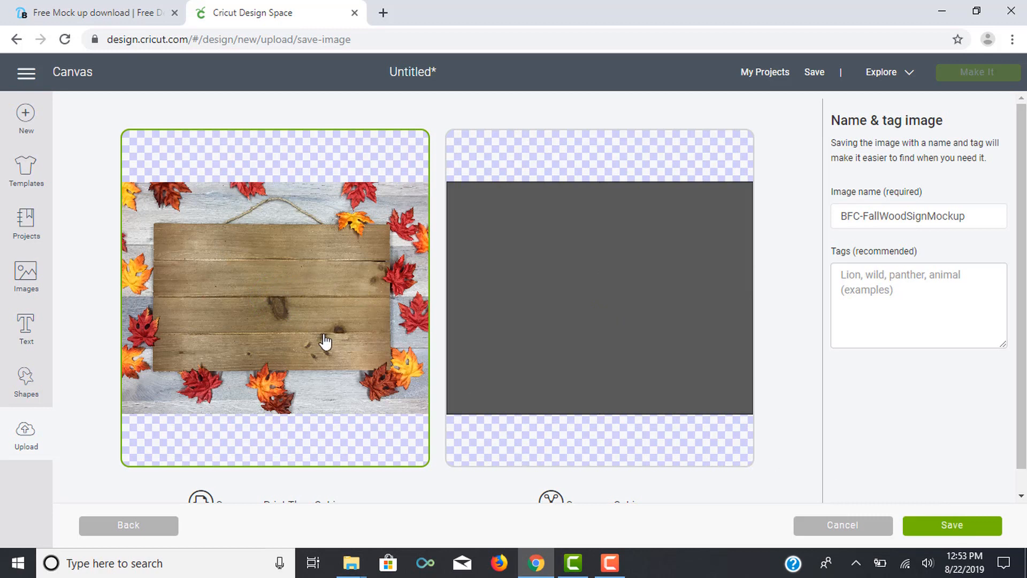
Step: Save the upload as a Print Then Cut image under the name BFC-FallWoodSignMockup
{"action": "scroll", "coordinate": [325, 341], "scroll_direction": "down", "scroll_amount": 1}
{"action": "scroll", "coordinate": [324, 341], "scroll_direction": "up", "scroll_amount": 1}
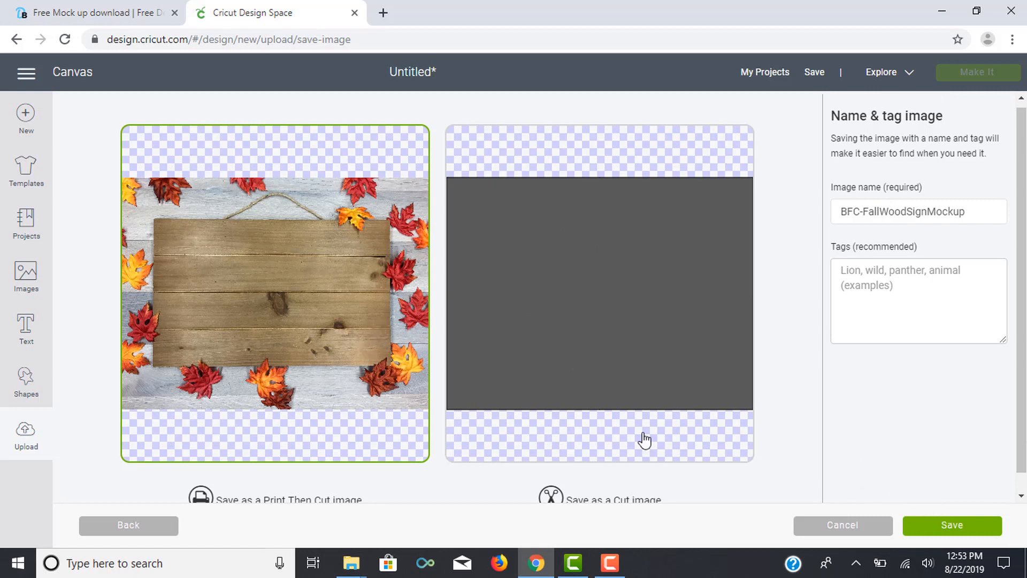
{"action": "left_click", "coordinate": [923, 526]}
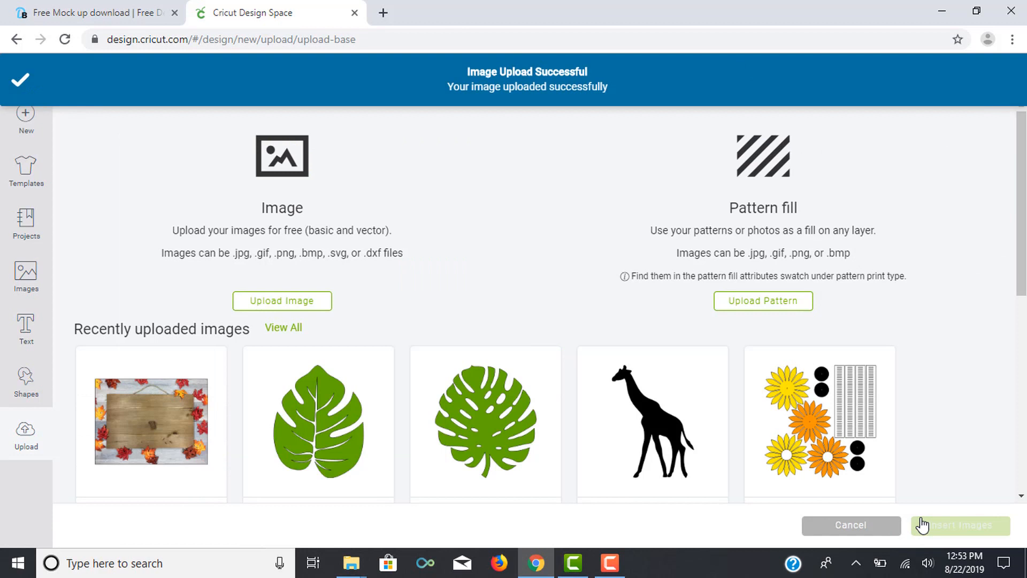
Step: Insert the uploaded BFC-FallWoodSignMockup image into the canvas and move it to about X 2.1, Y 0.8
{"action": "left_click", "coordinate": [197, 428]}
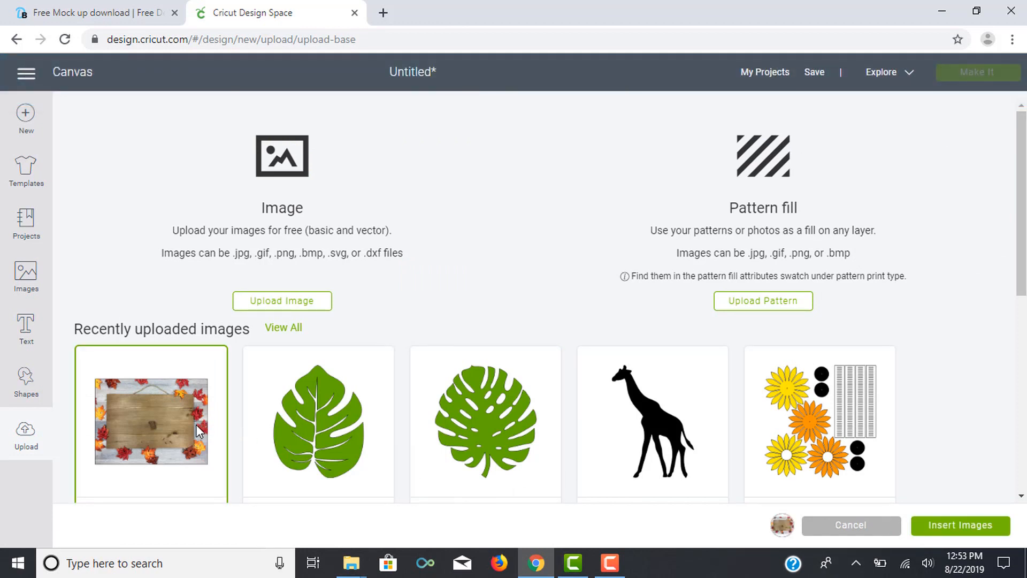
{"action": "left_click", "coordinate": [978, 515]}
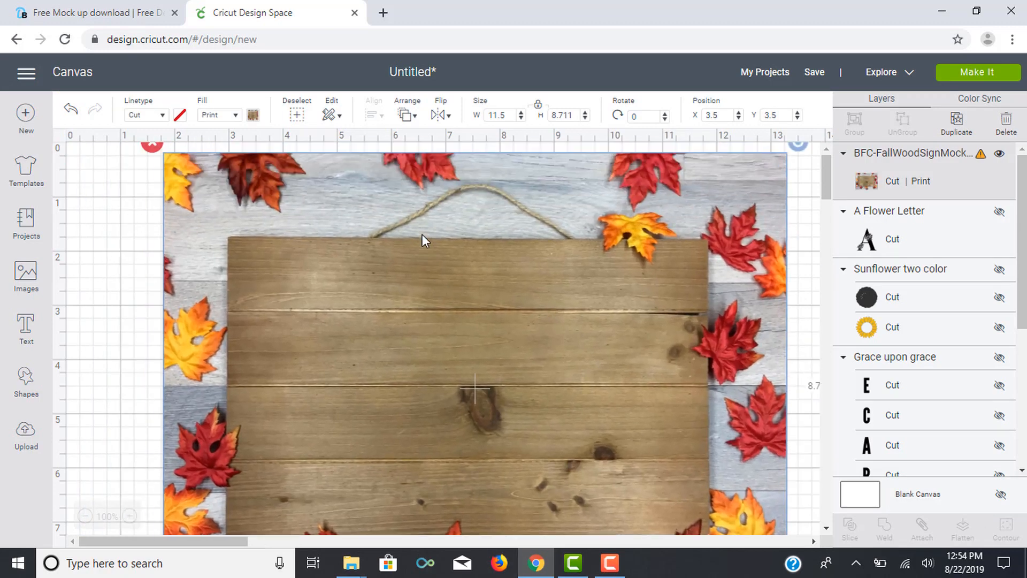
{"action": "left_click_drag", "start_coordinate": [422, 234], "coordinate": [439, 268]}
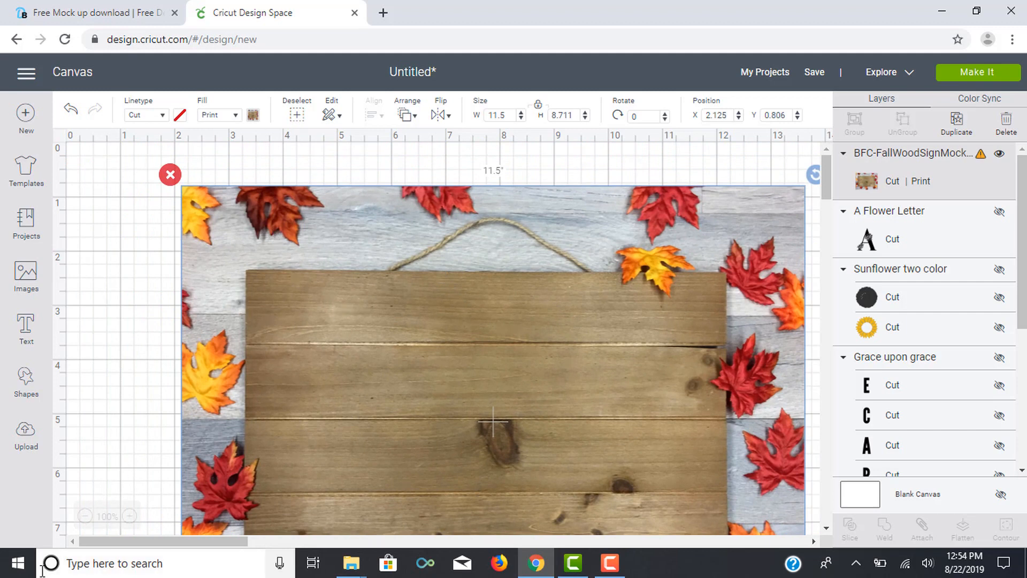
Step: Shift the mockup closer to the canvas origin and enlarge it proportionally to about 18.6 by 14.1 inches
{"action": "left_click", "coordinate": [85, 517]}
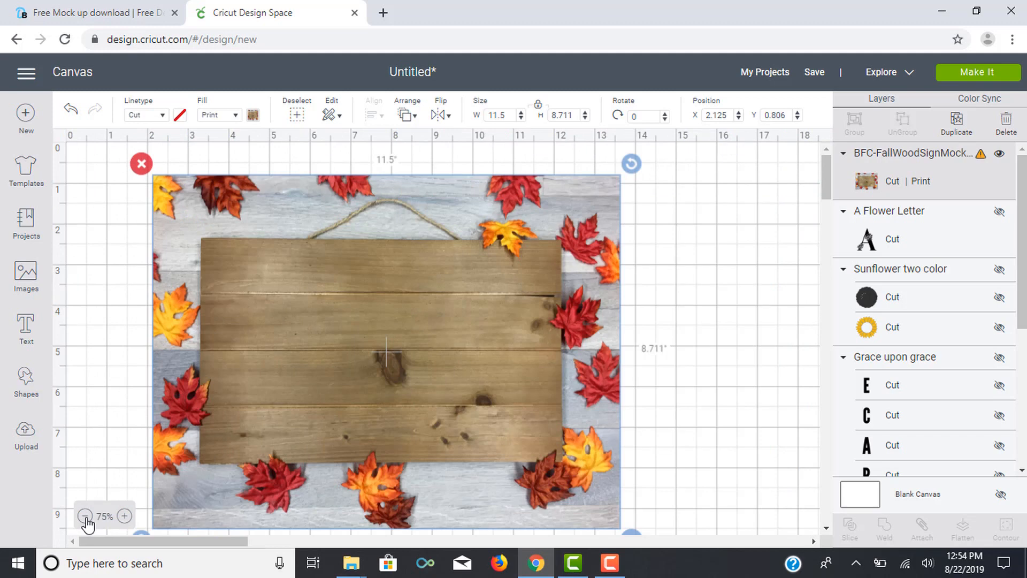
{"action": "left_click", "coordinate": [85, 517]}
{"action": "left_click_drag", "start_coordinate": [170, 229], "coordinate": [124, 213]}
{"action": "left_click_drag", "start_coordinate": [400, 394], "coordinate": [597, 489]}
{"action": "left_click_drag", "start_coordinate": [301, 324], "coordinate": [341, 322]}
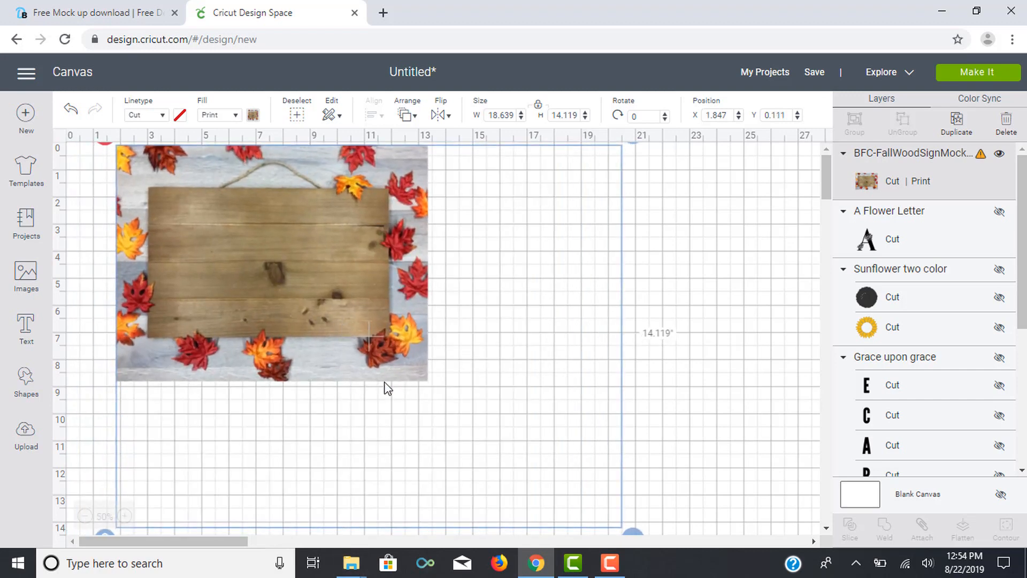
{"action": "scroll", "coordinate": [718, 444], "scroll_direction": "down", "scroll_amount": 3}
{"action": "scroll", "coordinate": [719, 444], "scroll_direction": "up", "scroll_amount": 3}
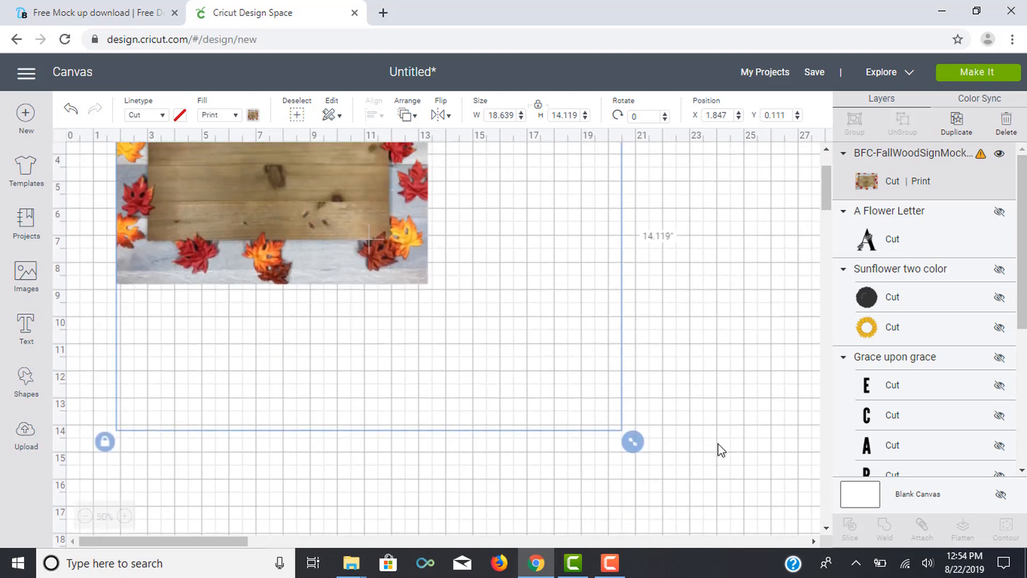
{"action": "scroll", "coordinate": [719, 444], "scroll_direction": "up", "scroll_amount": 1}
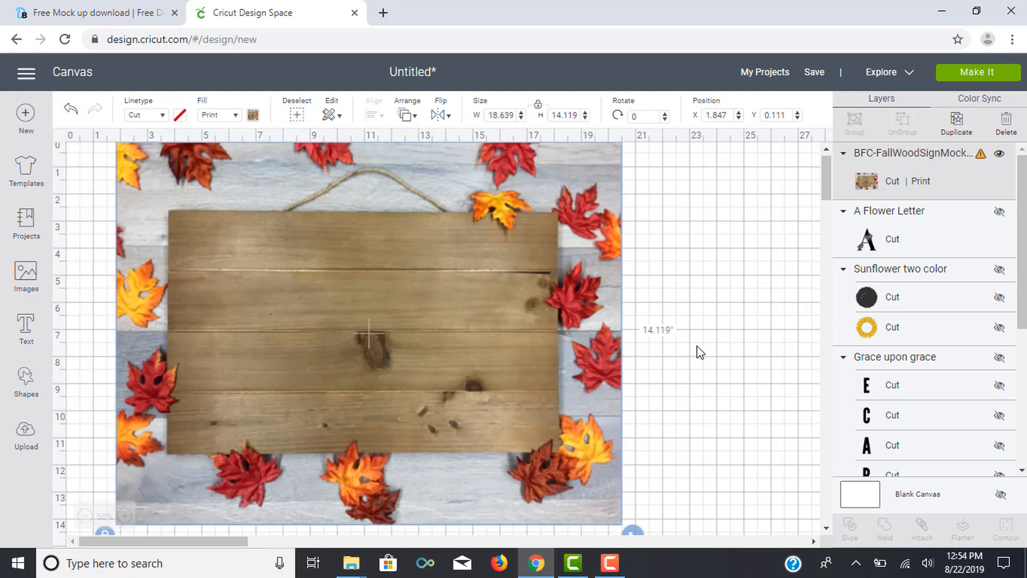
Step: Unhide the A Flower Letter layer and send the wood sign mockup to the back, behind the letter
{"action": "left_click", "coordinate": [1000, 213]}
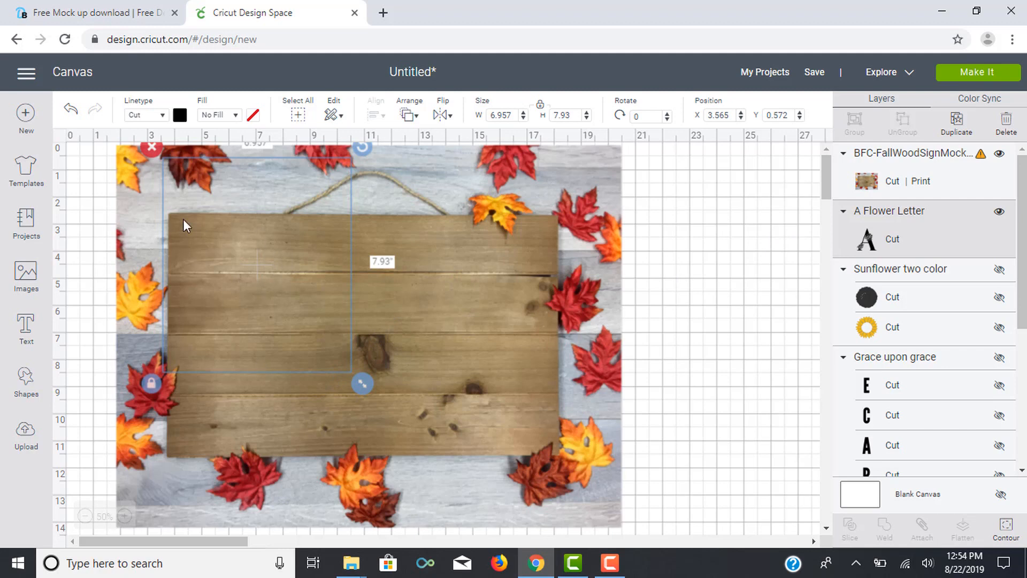
{"action": "right_click", "coordinate": [321, 316]}
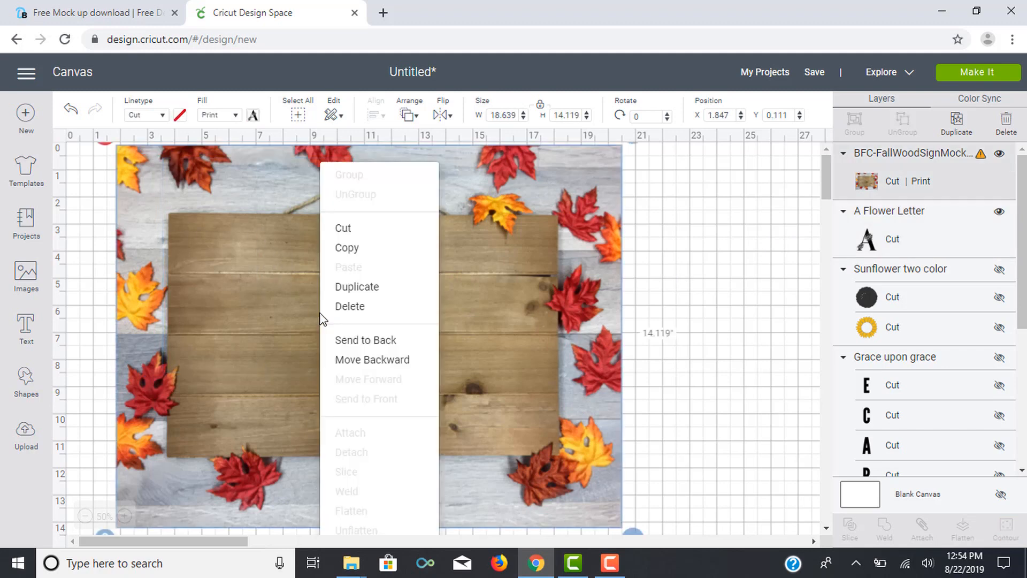
{"action": "left_click", "coordinate": [386, 345]}
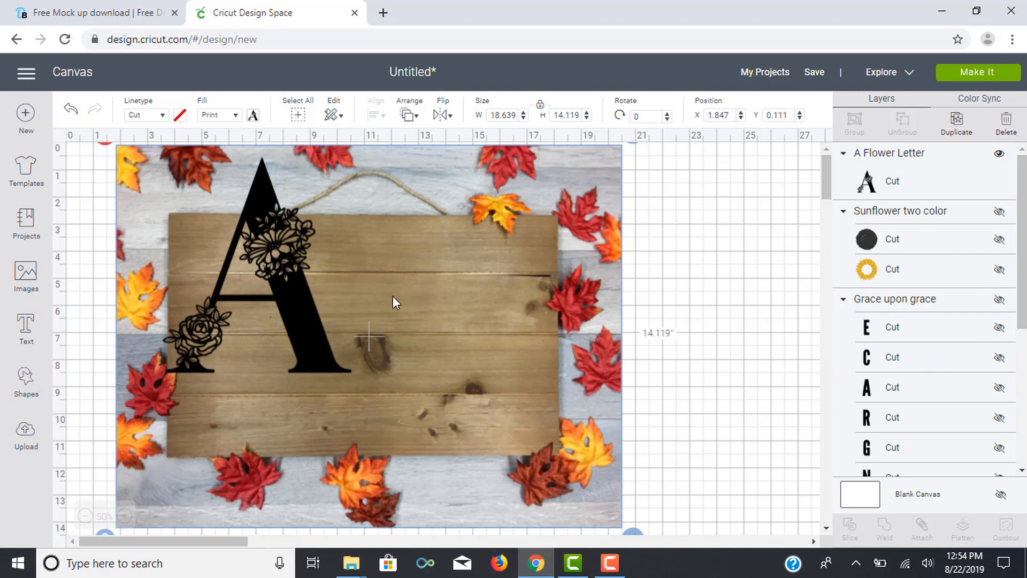
Step: Center the flower letter A on the wooden sign at about 7 by 7.9 inches and deselect it
{"action": "left_click", "coordinate": [304, 305]}
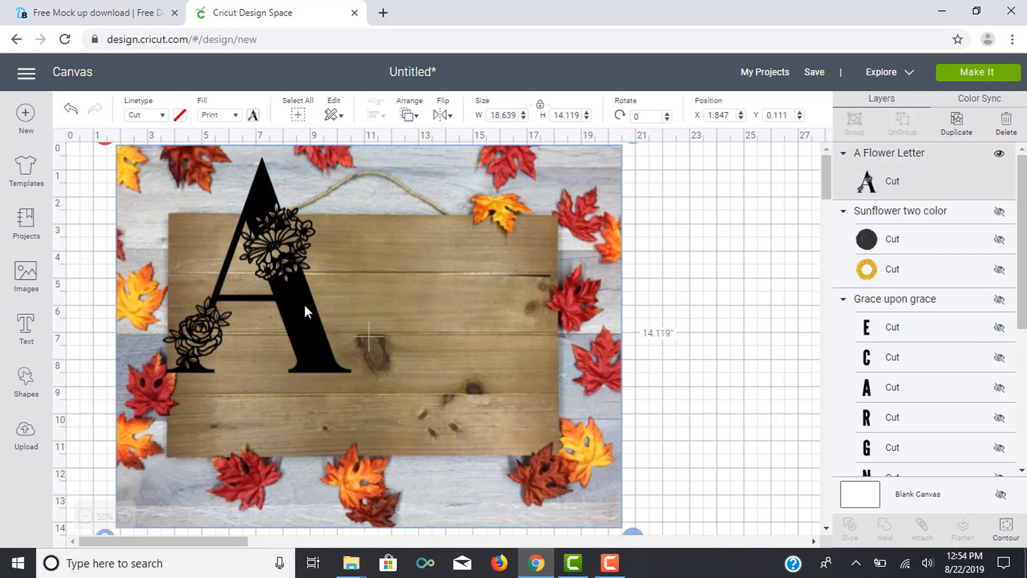
{"action": "left_click_drag", "start_coordinate": [304, 305], "coordinate": [420, 355]}
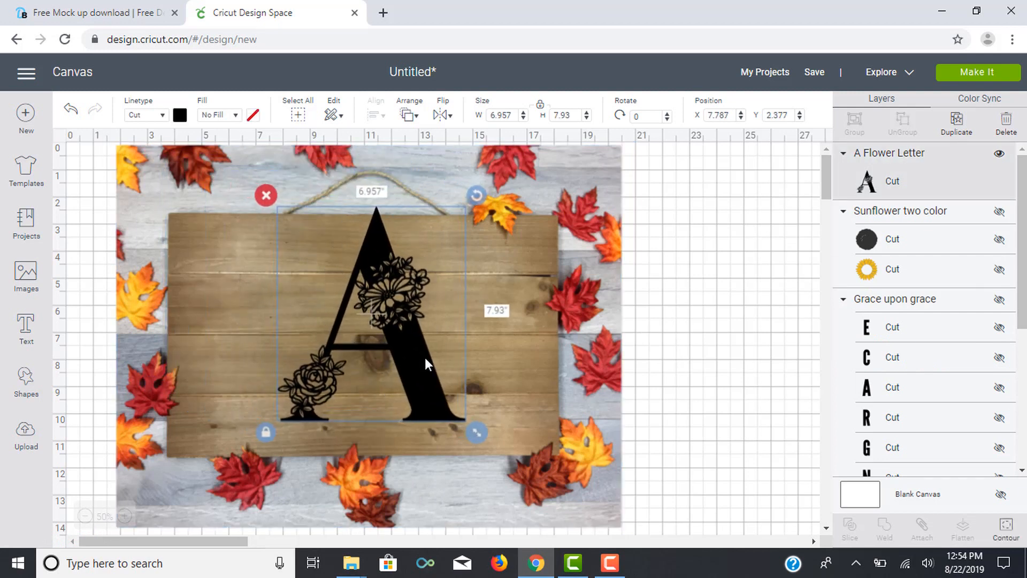
{"action": "left_click_drag", "start_coordinate": [478, 437], "coordinate": [449, 405]}
{"action": "left_click_drag", "start_coordinate": [400, 348], "coordinate": [400, 384]}
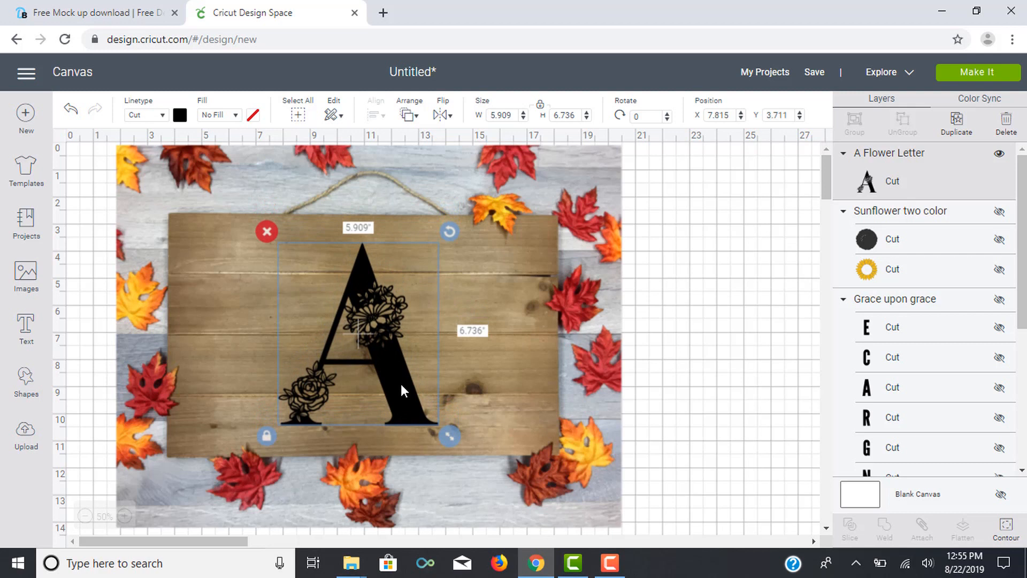
{"action": "left_click", "coordinate": [720, 352]}
{"action": "left_click_drag", "start_coordinate": [396, 351], "coordinate": [384, 339]}
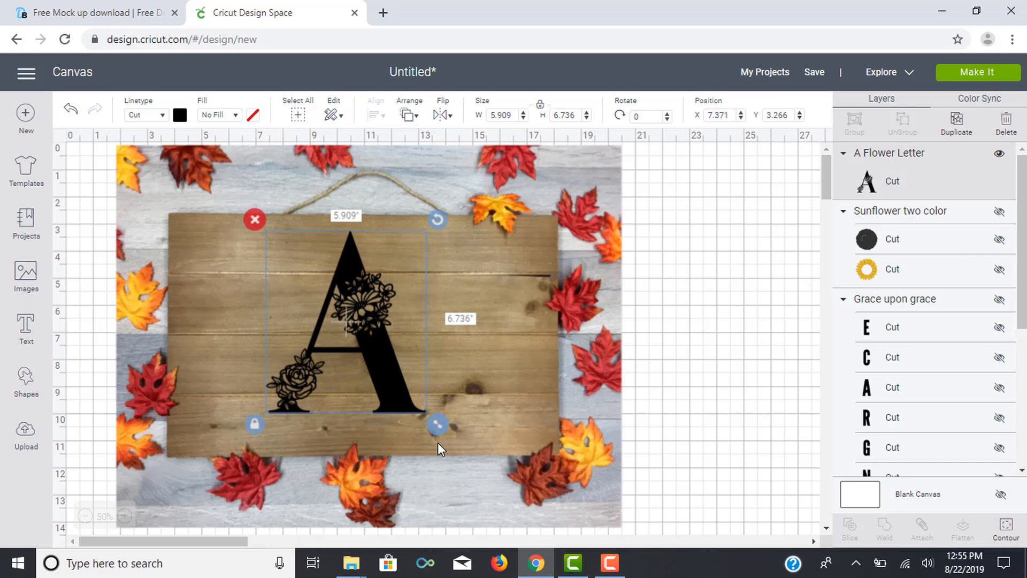
{"action": "left_click_drag", "start_coordinate": [435, 426], "coordinate": [509, 460]}
{"action": "left_click_drag", "start_coordinate": [415, 405], "coordinate": [411, 400]}
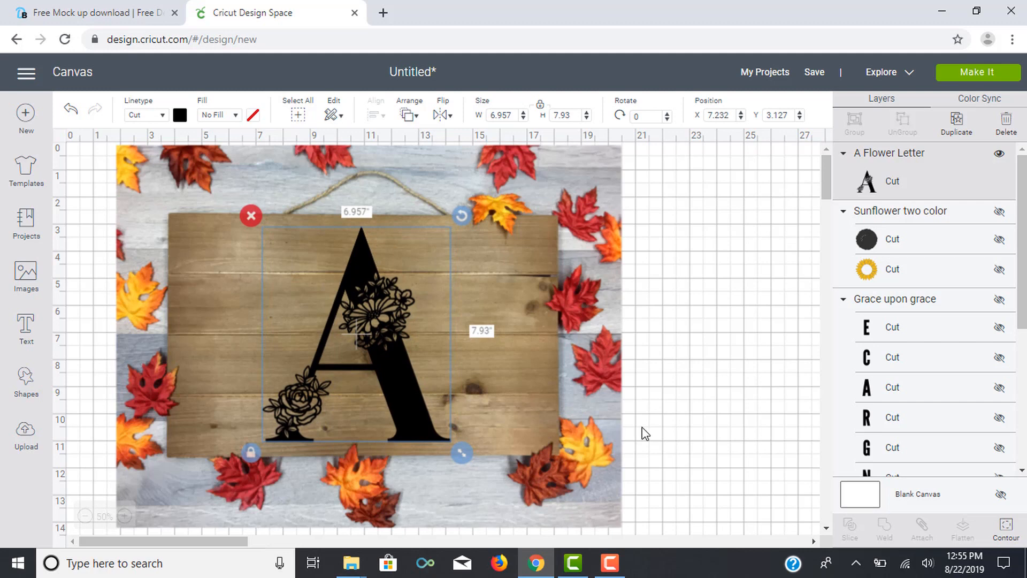
{"action": "left_click", "coordinate": [695, 433]}
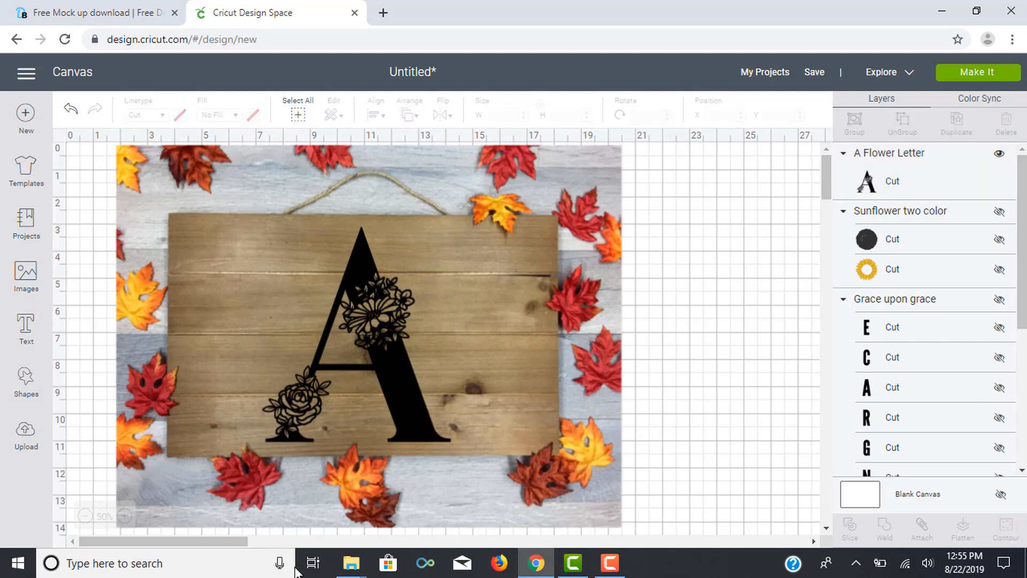
Step: Open Snipping Tool and capture a snip of the whole mockup image with the flower letter on it
{"action": "left_click", "coordinate": [168, 567]}
{"action": "type", "text": "sn"}
{"action": "left_click", "coordinate": [102, 163]}
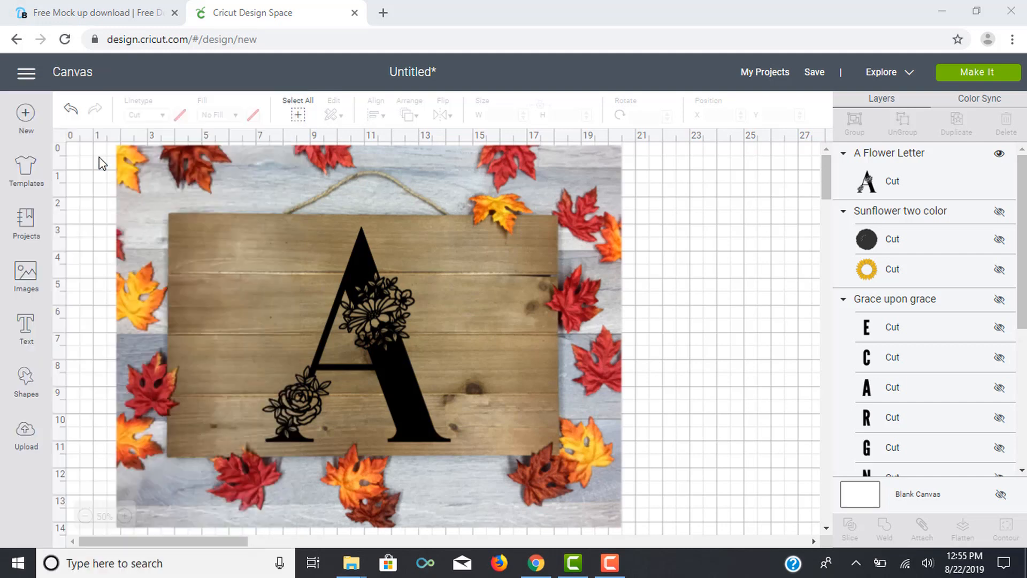
{"action": "left_click_drag", "start_coordinate": [567, 160], "coordinate": [835, 24]}
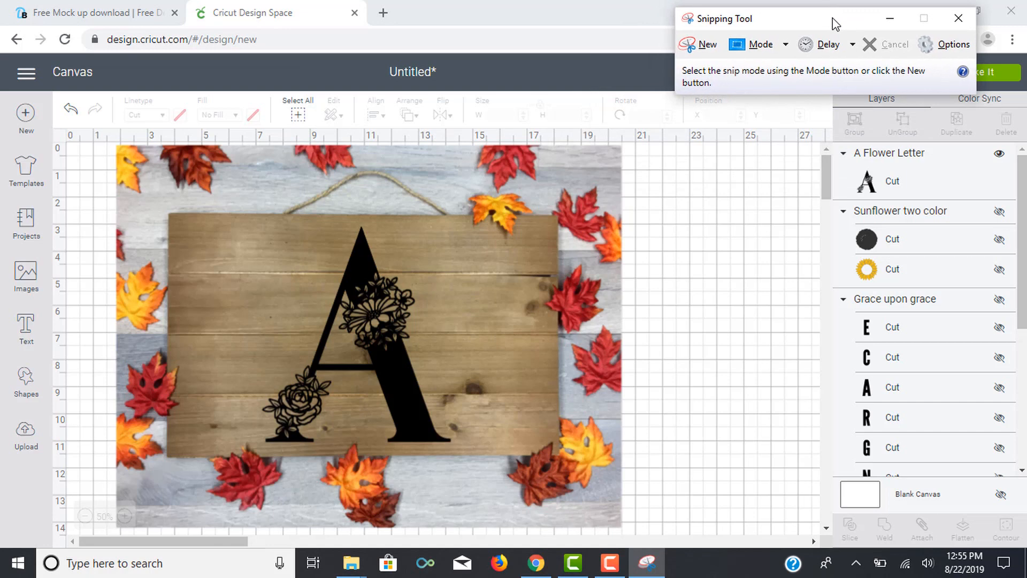
{"action": "left_click", "coordinate": [704, 47]}
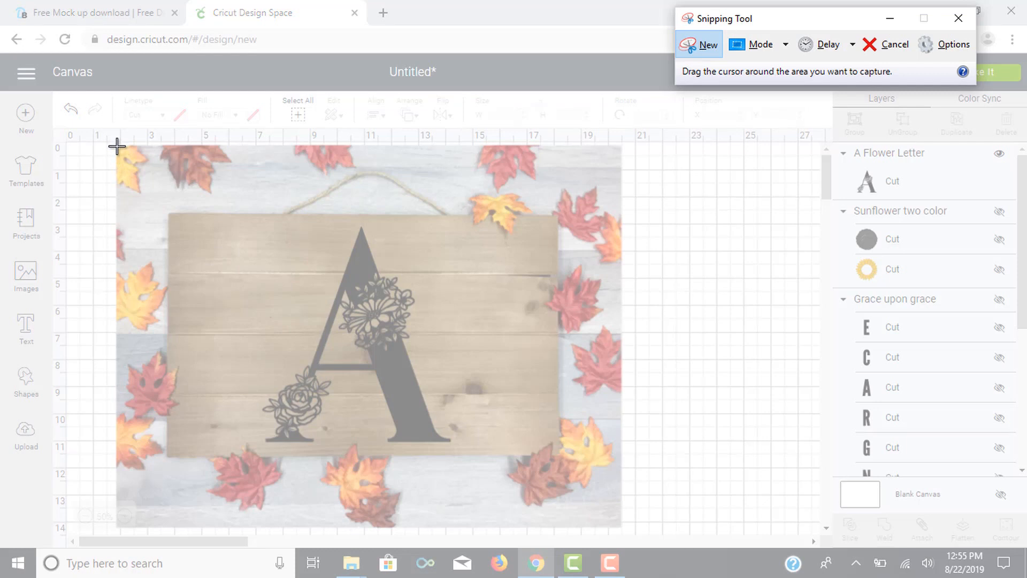
{"action": "left_click_drag", "start_coordinate": [117, 146], "coordinate": [622, 523]}
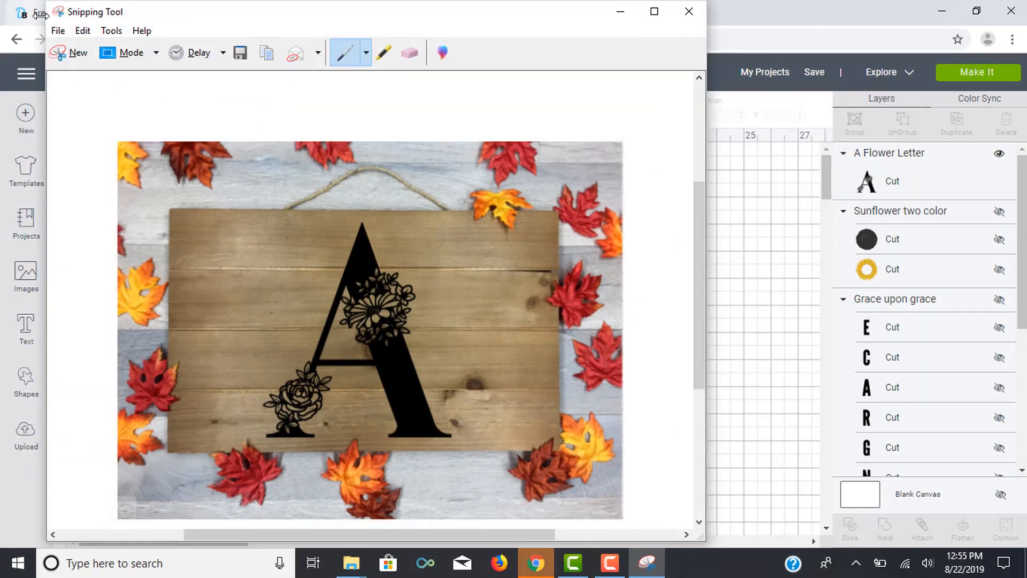
Step: Save the snip as a PNG named WoodenSignMockup in Desktop > Craft Files, and close Snipping Tool
{"action": "left_click", "coordinate": [57, 31]}
{"action": "left_click", "coordinate": [75, 71]}
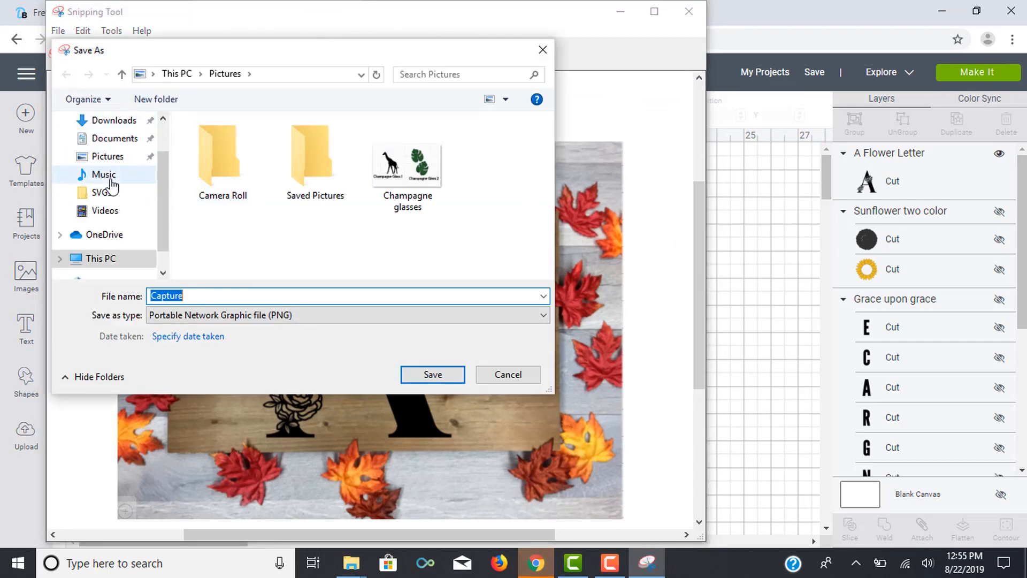
{"action": "scroll", "coordinate": [110, 185], "scroll_direction": "up", "scroll_amount": 1}
{"action": "left_click", "coordinate": [108, 150]}
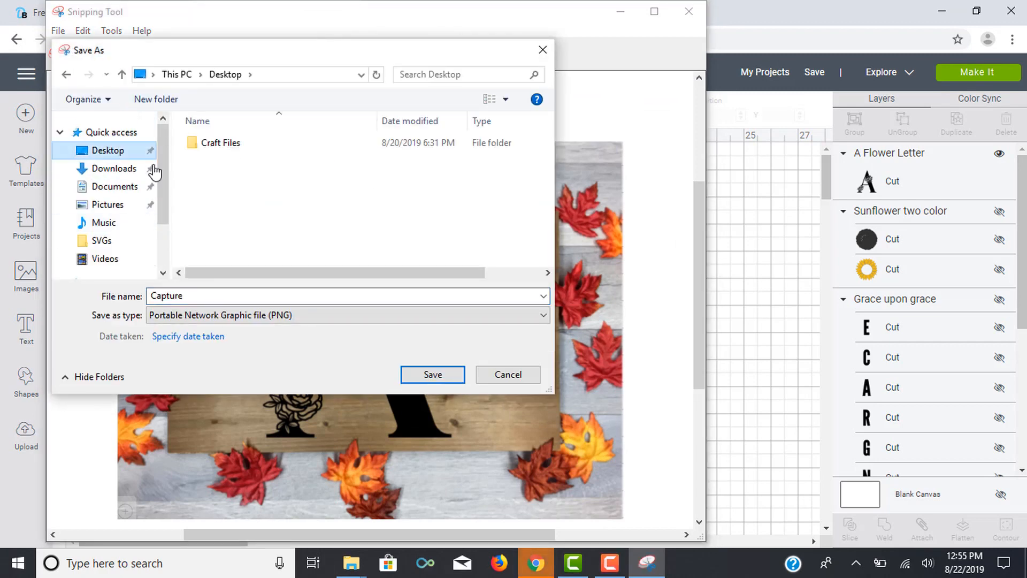
{"action": "double_click", "coordinate": [217, 145]}
{"action": "double_click", "coordinate": [182, 296]}
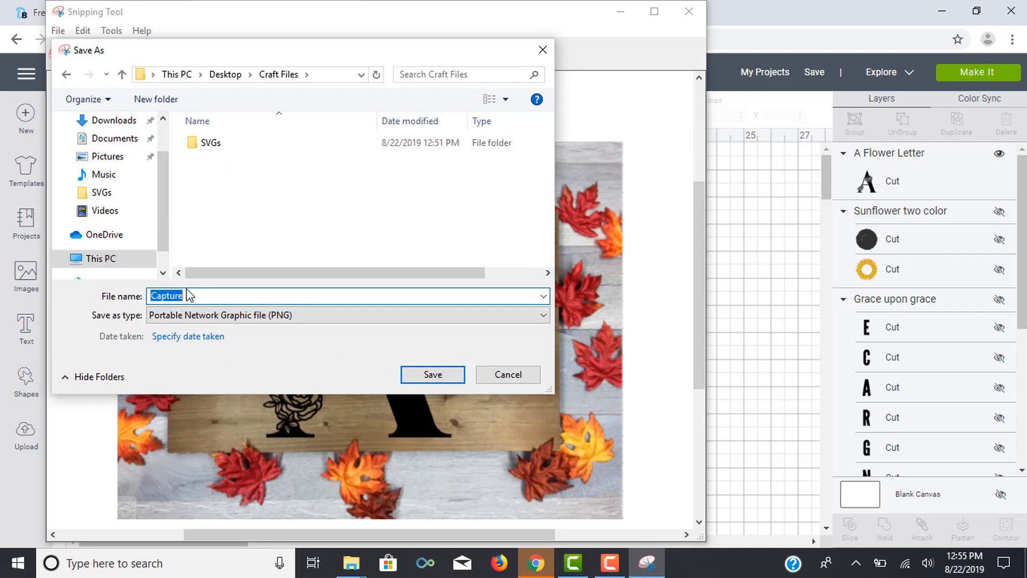
{"action": "type", "text": "WoodenSignMockup"}
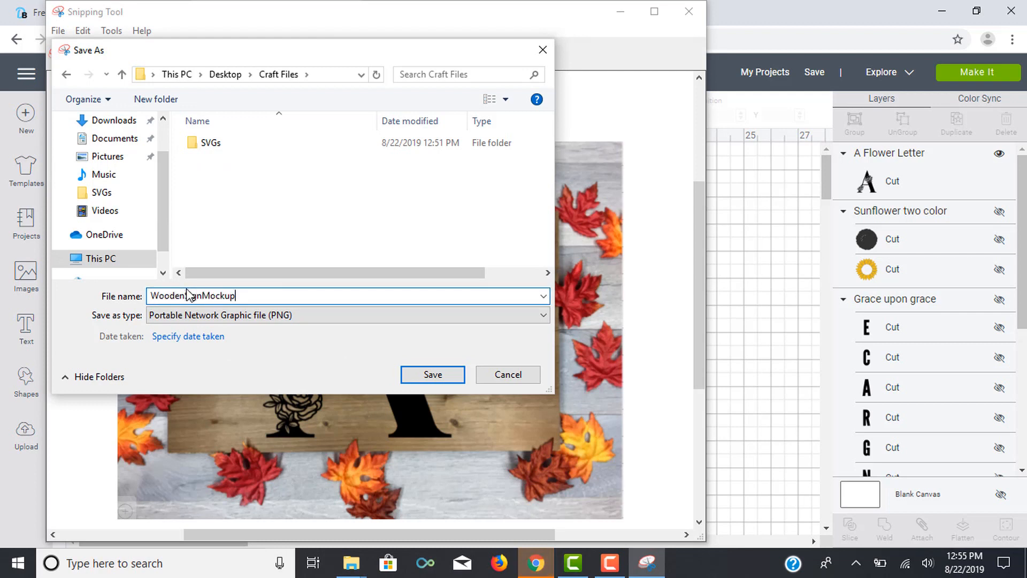
{"action": "left_click", "coordinate": [431, 375]}
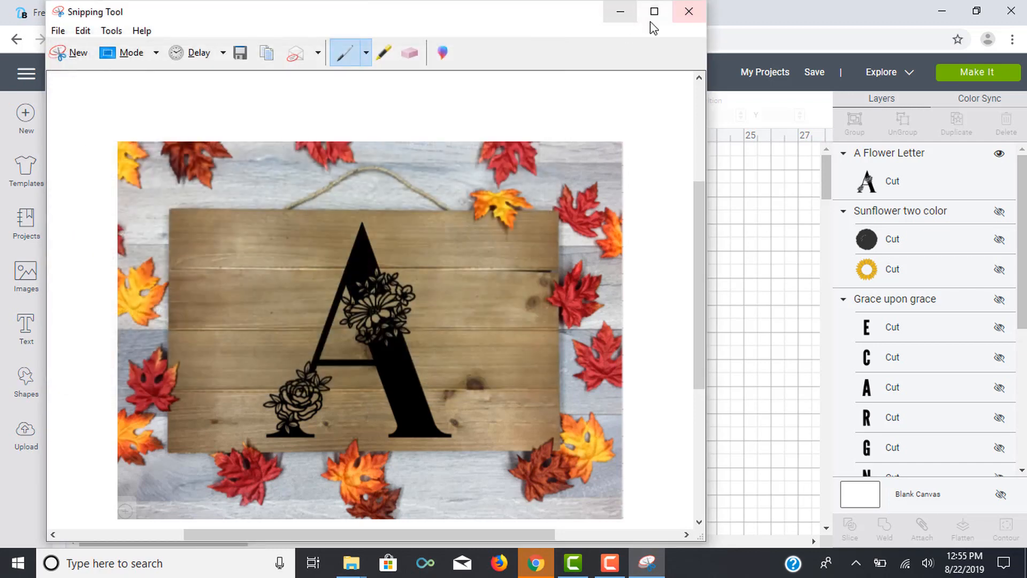
{"action": "left_click", "coordinate": [689, 15]}
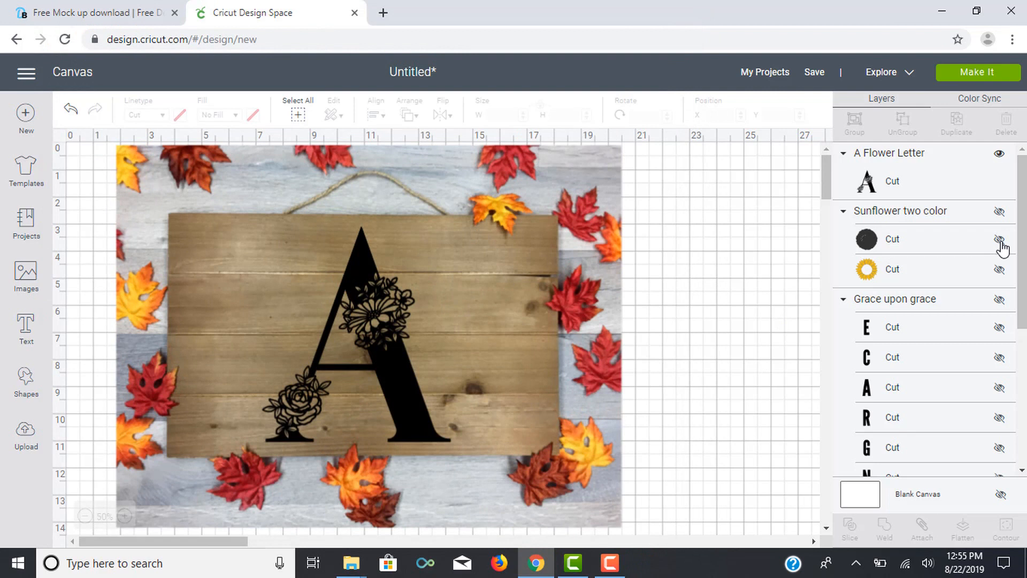
Step: Replace the visible flower letter with the Sunflower two color design, centered on the sign at about 8.1 by 8.1 inches
{"action": "left_click", "coordinate": [998, 155]}
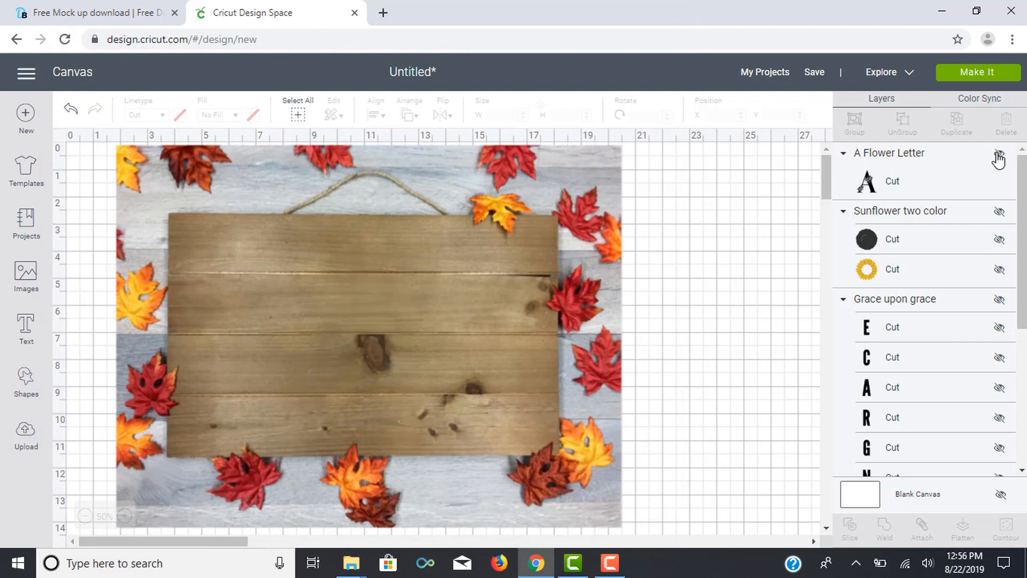
{"action": "left_click", "coordinate": [1001, 213]}
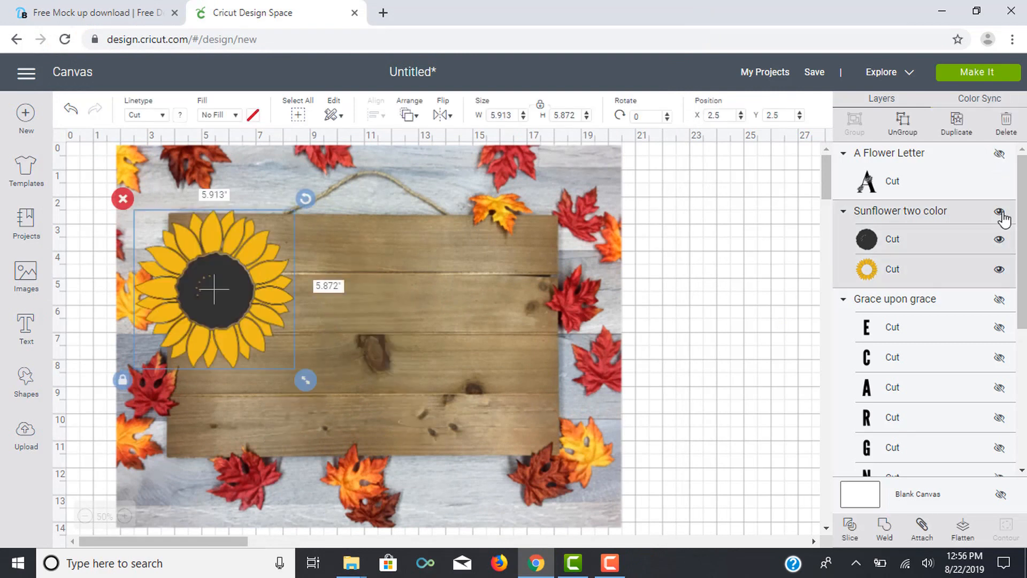
{"action": "left_click_drag", "start_coordinate": [230, 294], "coordinate": [312, 309]}
{"action": "left_click_drag", "start_coordinate": [392, 394], "coordinate": [451, 378]}
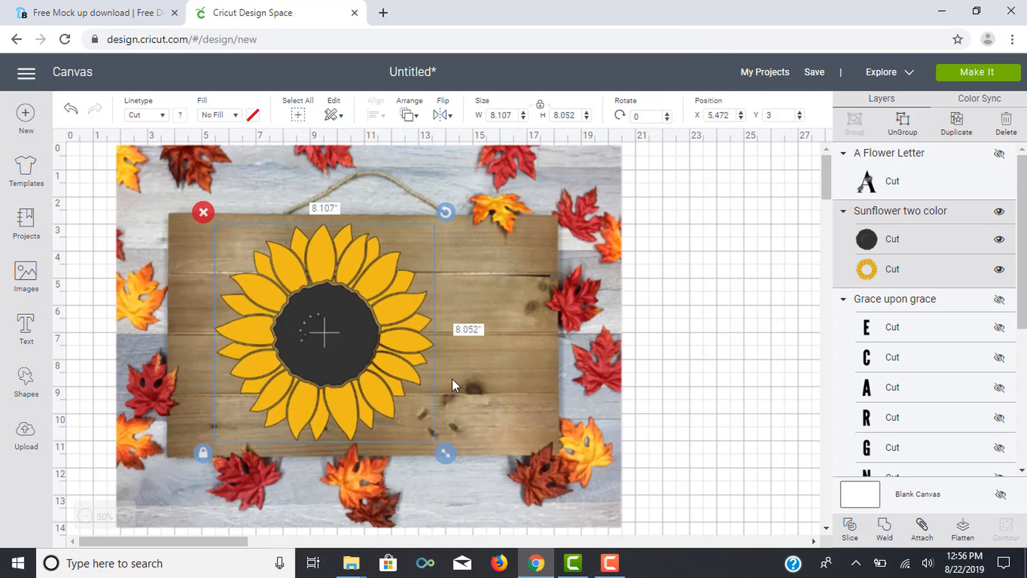
{"action": "left_click_drag", "start_coordinate": [329, 337], "coordinate": [371, 338]}
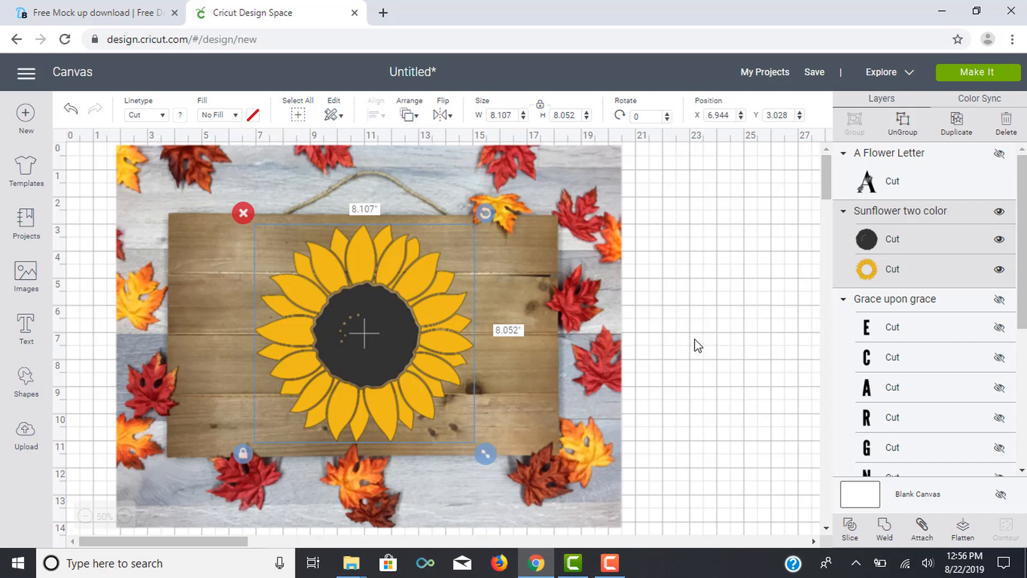
{"action": "left_click", "coordinate": [721, 345]}
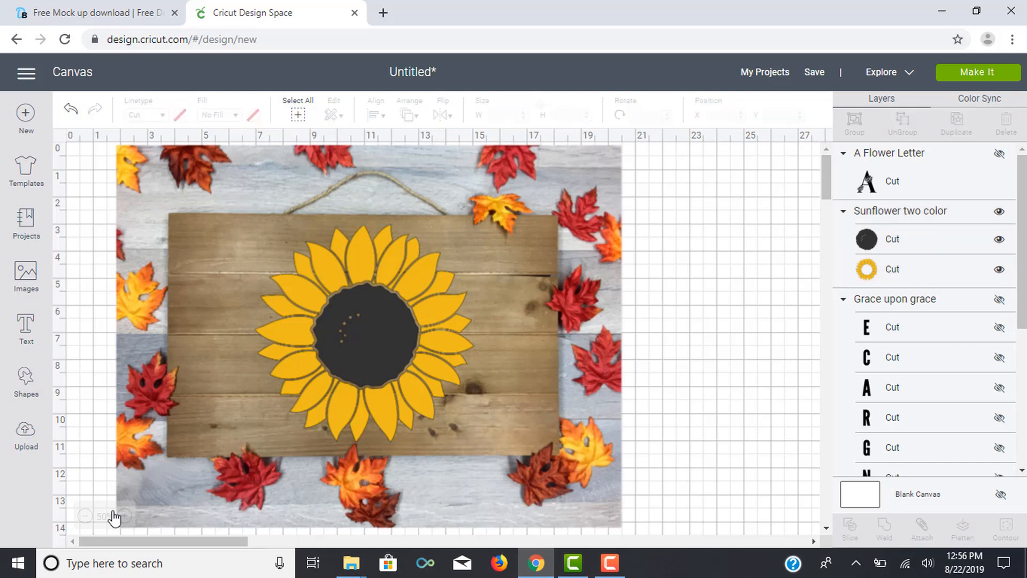
Step: Open Snipping Tool and capture a snip of the whole mockup image with the sunflower on the wooden sign
{"action": "left_click", "coordinate": [122, 564]}
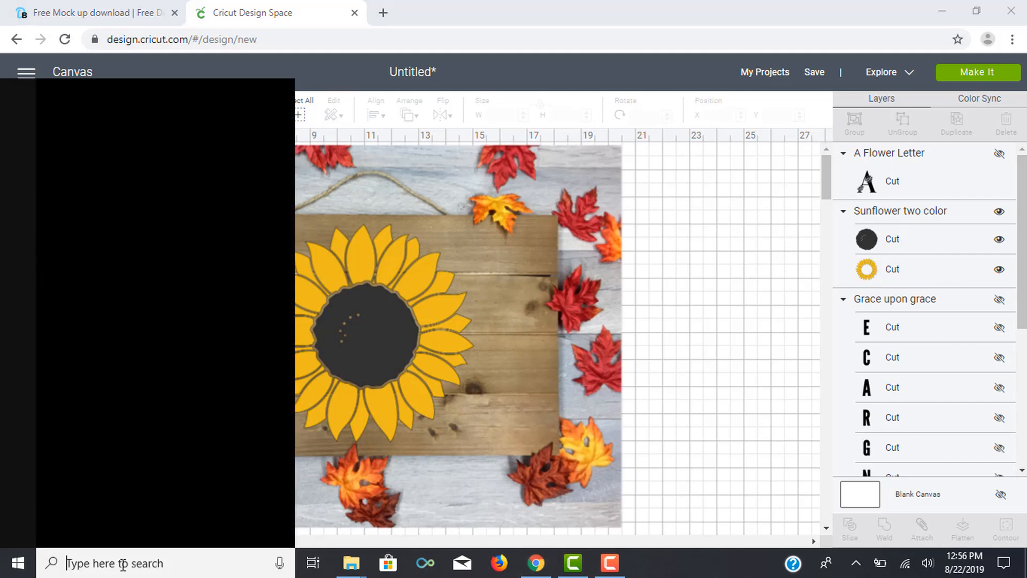
{"action": "type", "text": "sn"}
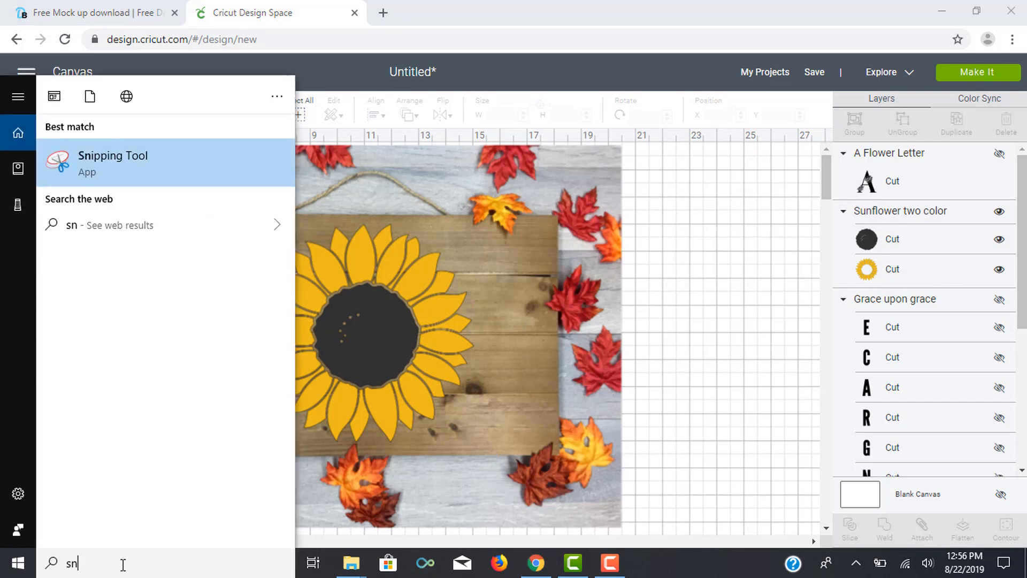
{"action": "left_click", "coordinate": [117, 156]}
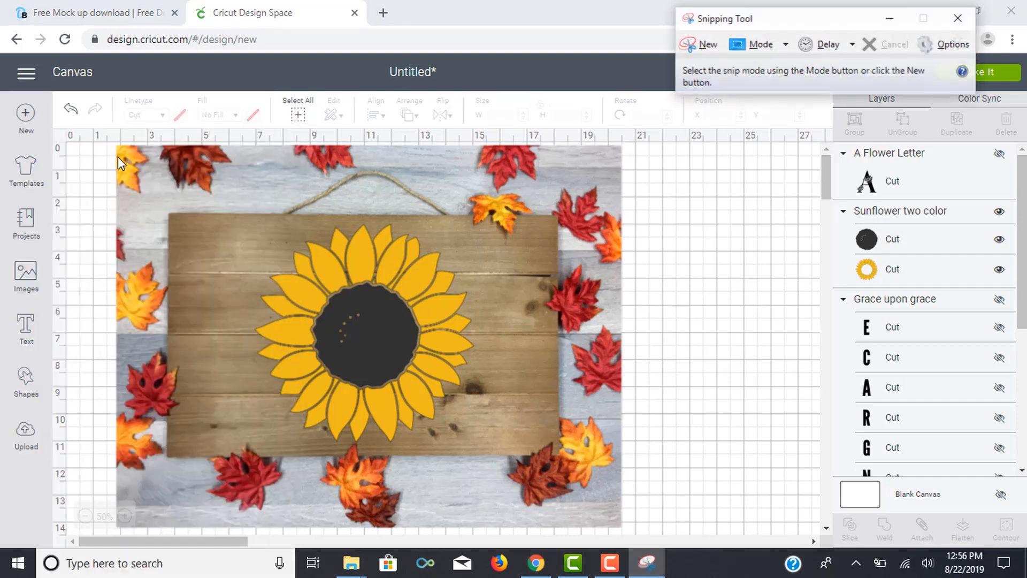
{"action": "left_click", "coordinate": [704, 47]}
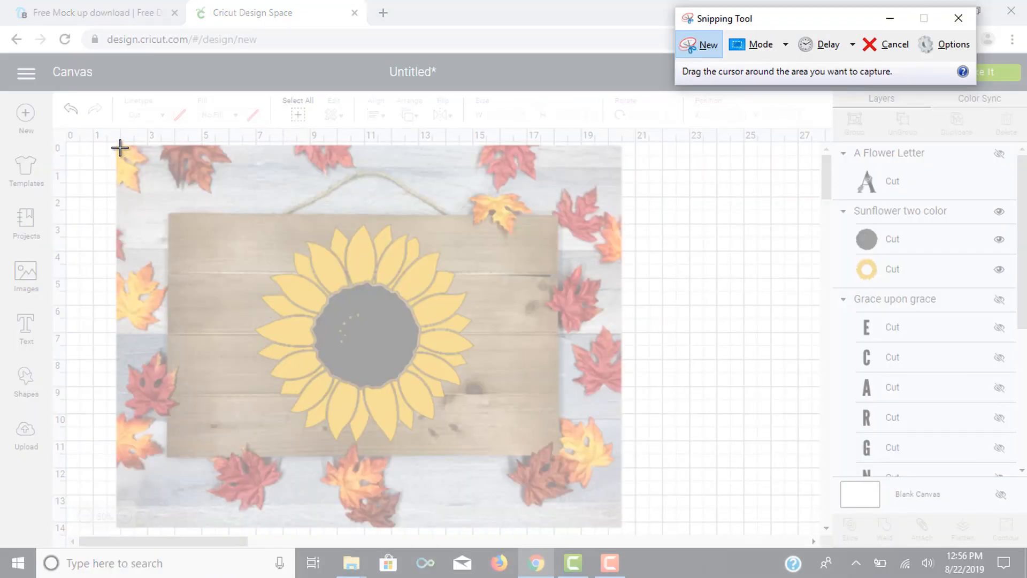
{"action": "left_click_drag", "start_coordinate": [119, 147], "coordinate": [616, 525]}
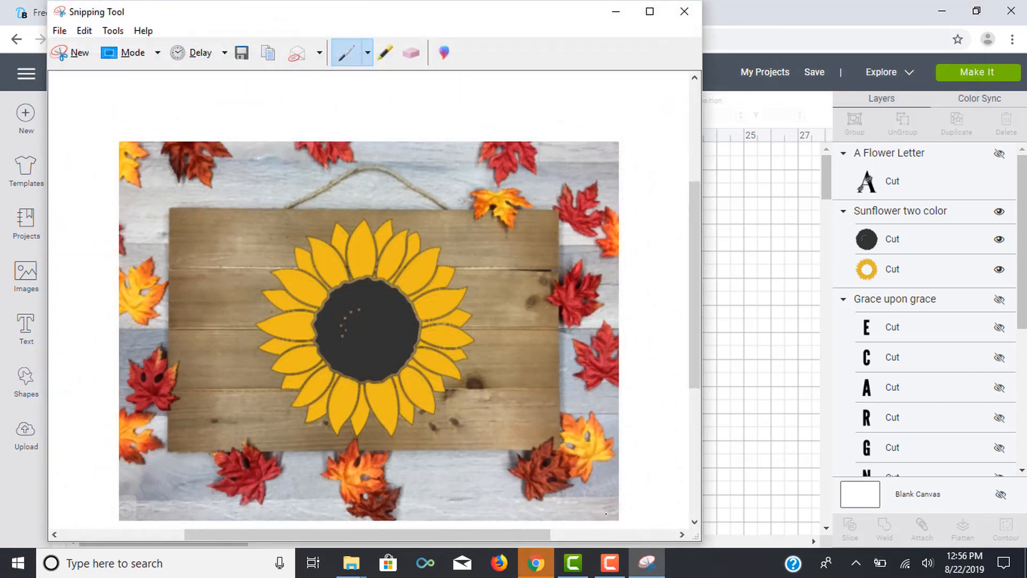
Step: Save the sunflower snip as a PNG named SunflowerWoodenSignMockups in Desktop > Craft Files, and close Snipping Tool
{"action": "left_click", "coordinate": [59, 30]}
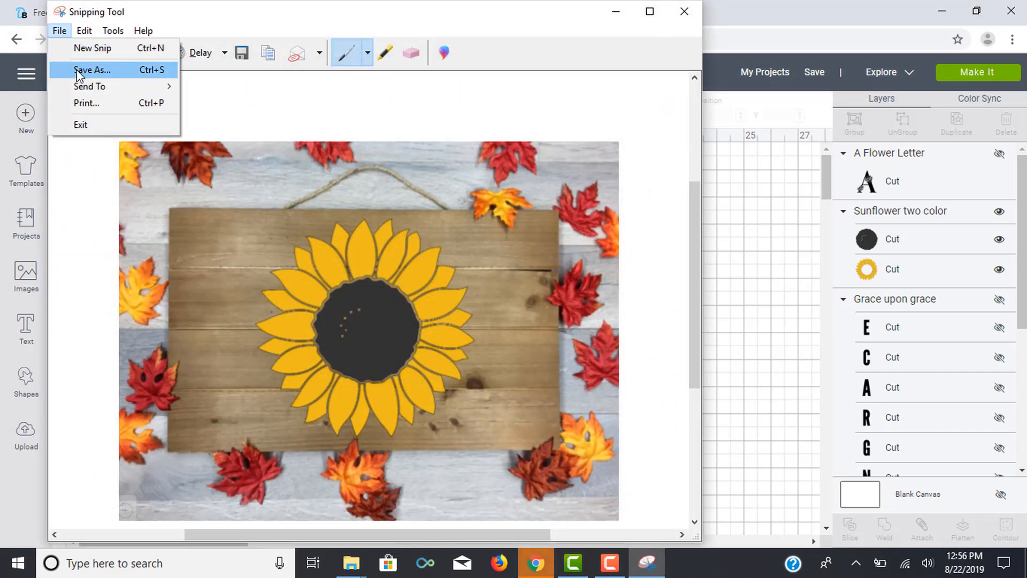
{"action": "left_click", "coordinate": [76, 70]}
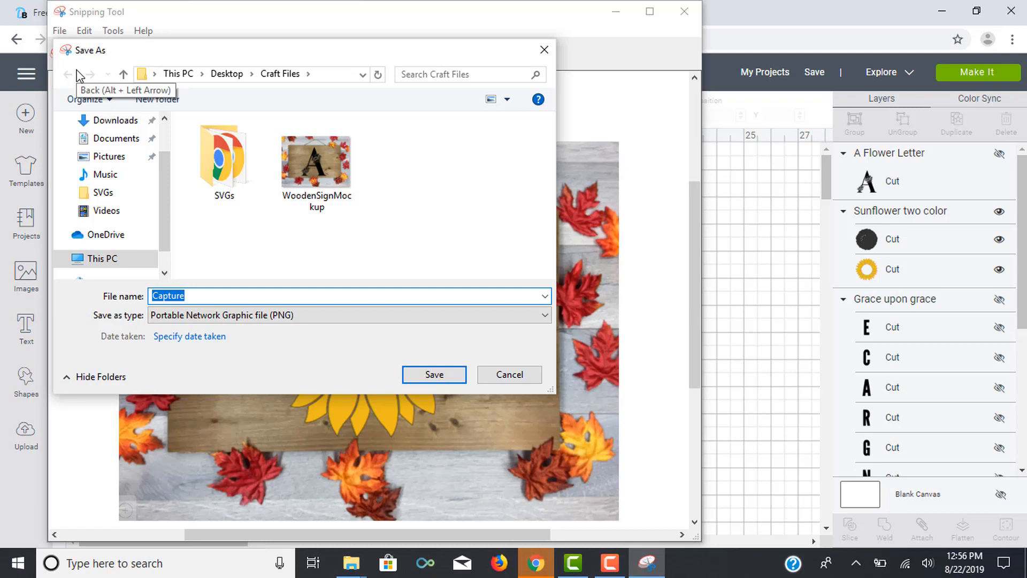
{"action": "type", "text": "Sunfl"}
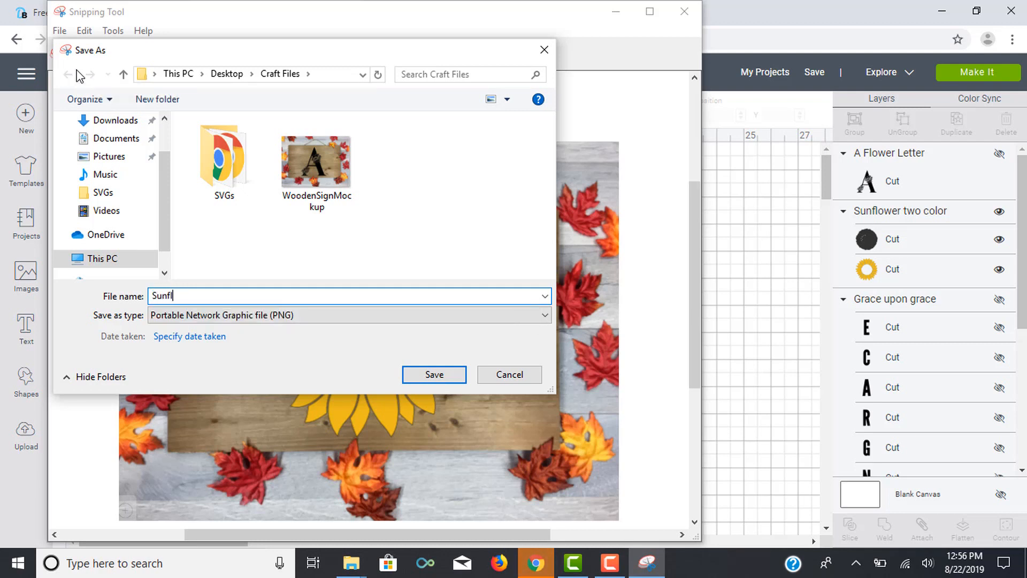
{"action": "type", "text": "owerWoodenSignMockups"}
{"action": "left_click", "coordinate": [449, 380]}
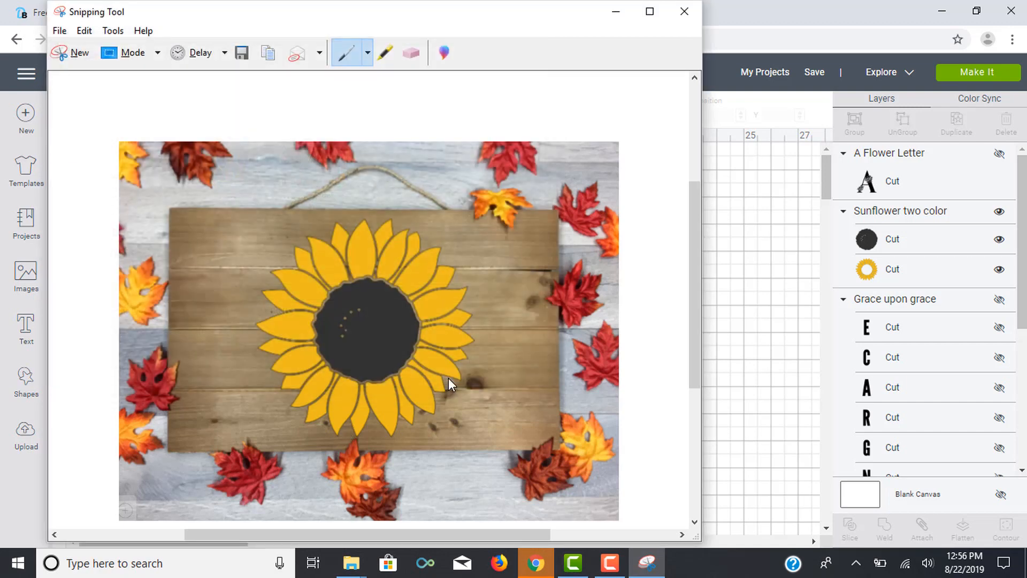
{"action": "left_click", "coordinate": [694, 12]}
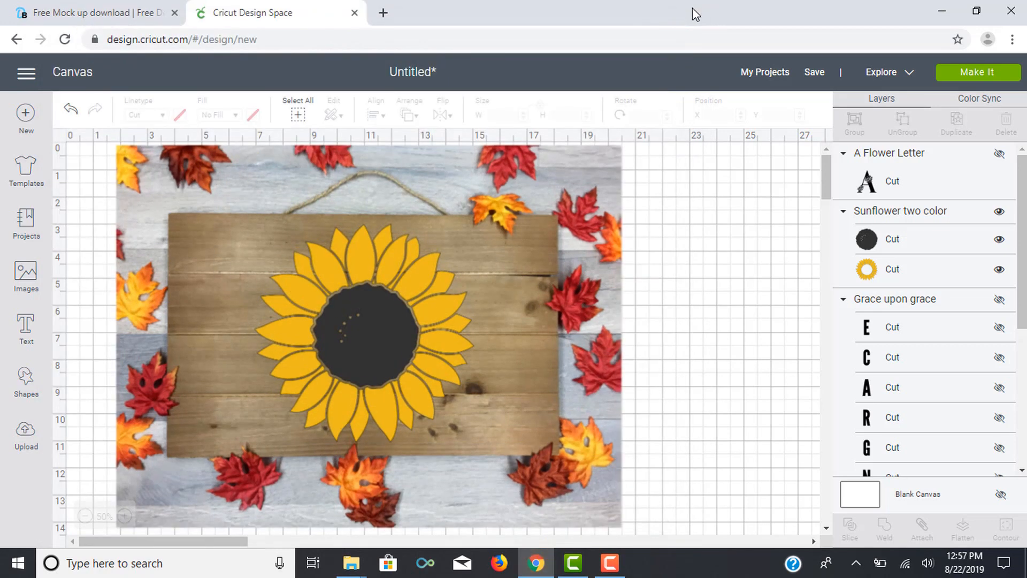